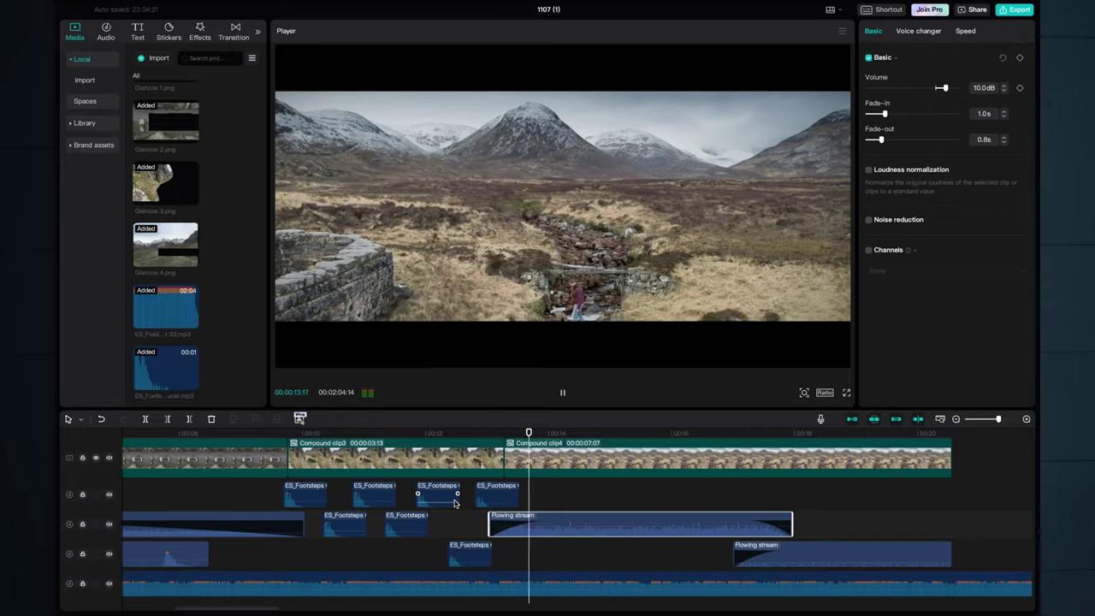
pyautogui.click(802, 562)
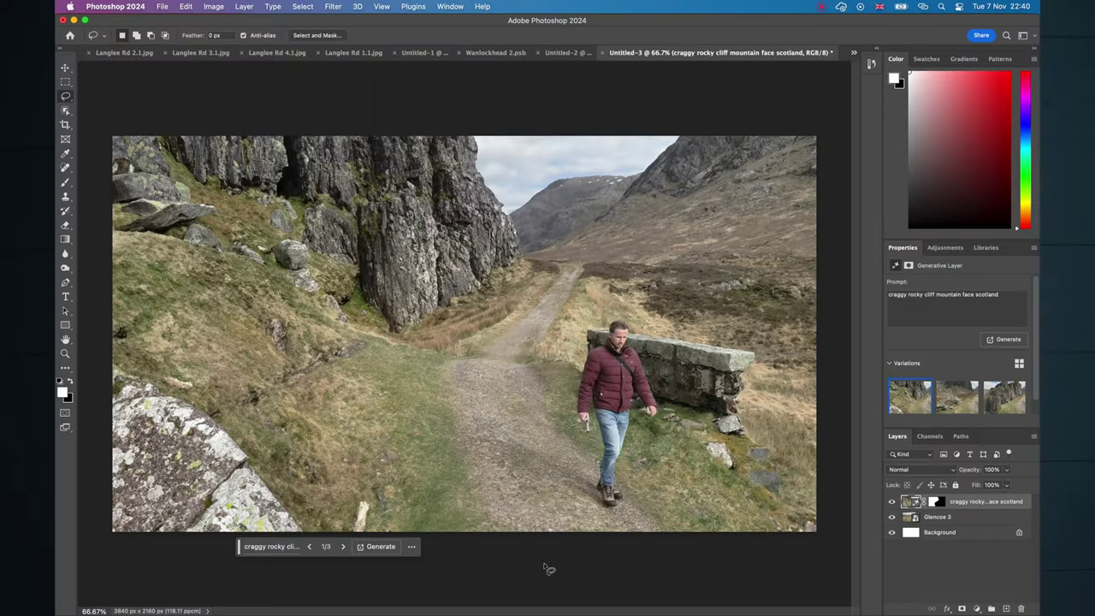
# Cycle through the three craggy cliff variations back to the first, and hide the Glencoe 3 layer
pyautogui.click(343, 547)
pyautogui.click(343, 547)
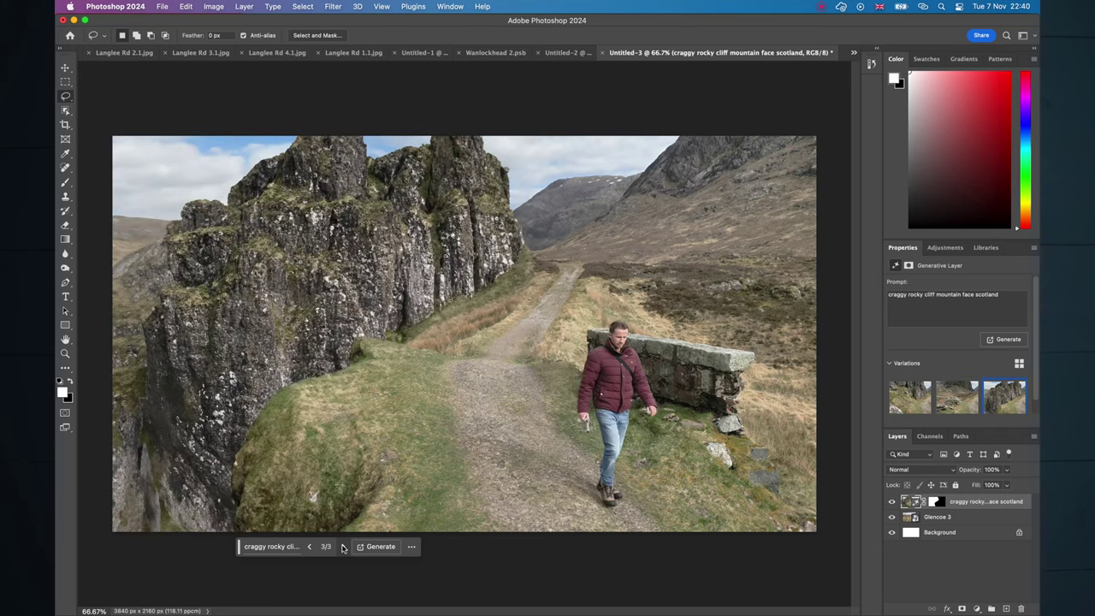
pyautogui.click(343, 547)
pyautogui.click(891, 518)
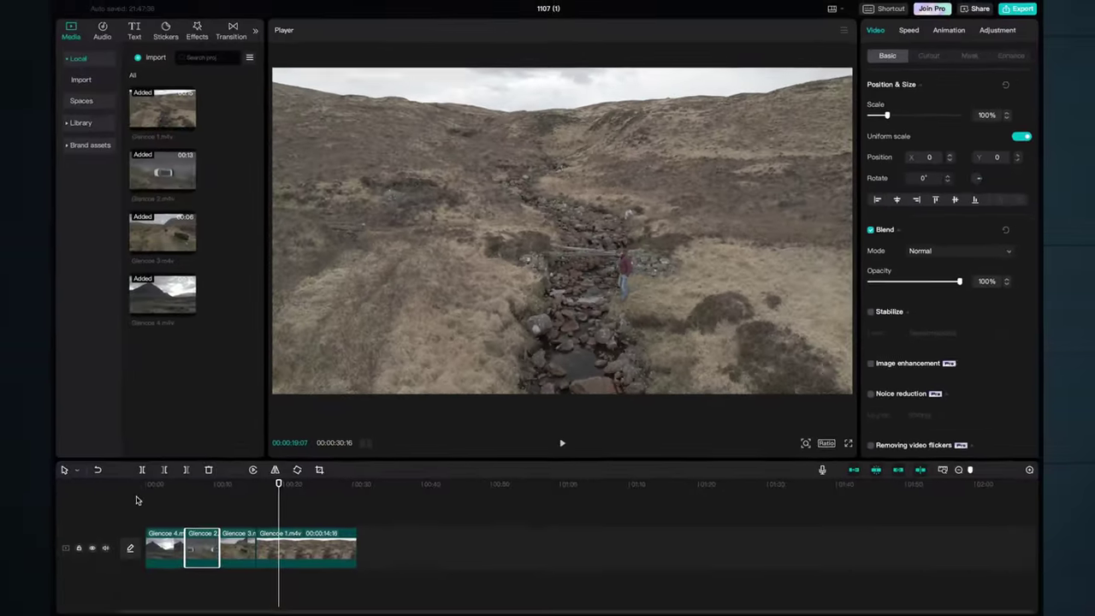
pyautogui.press('space')
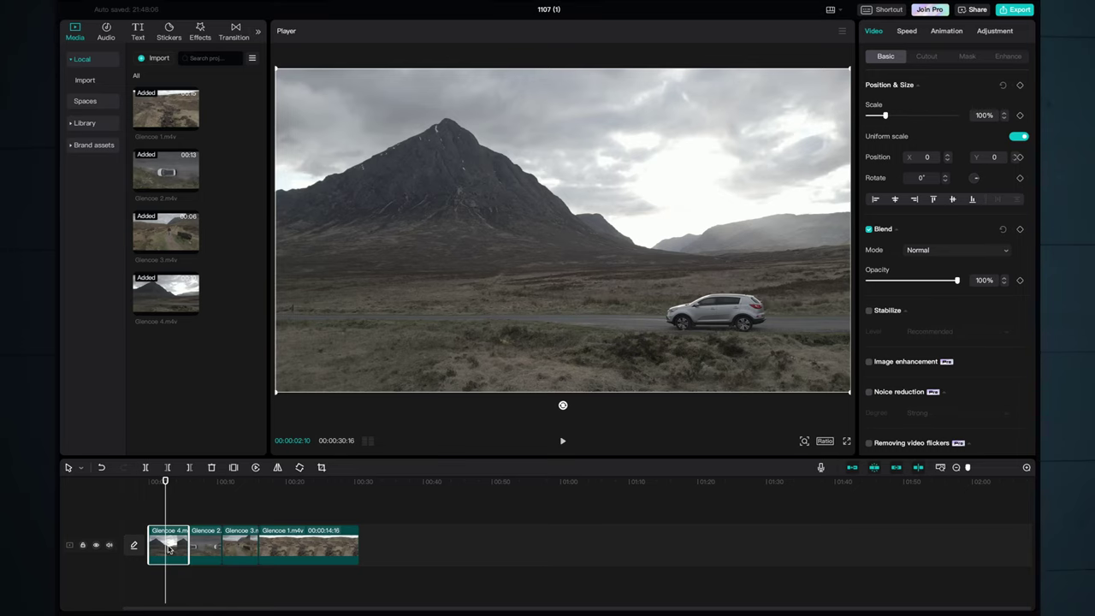
# Turn on Auto adjust at strength 80 for the mountain clip and enable the colour oscilloscope
pyautogui.click(1000, 31)
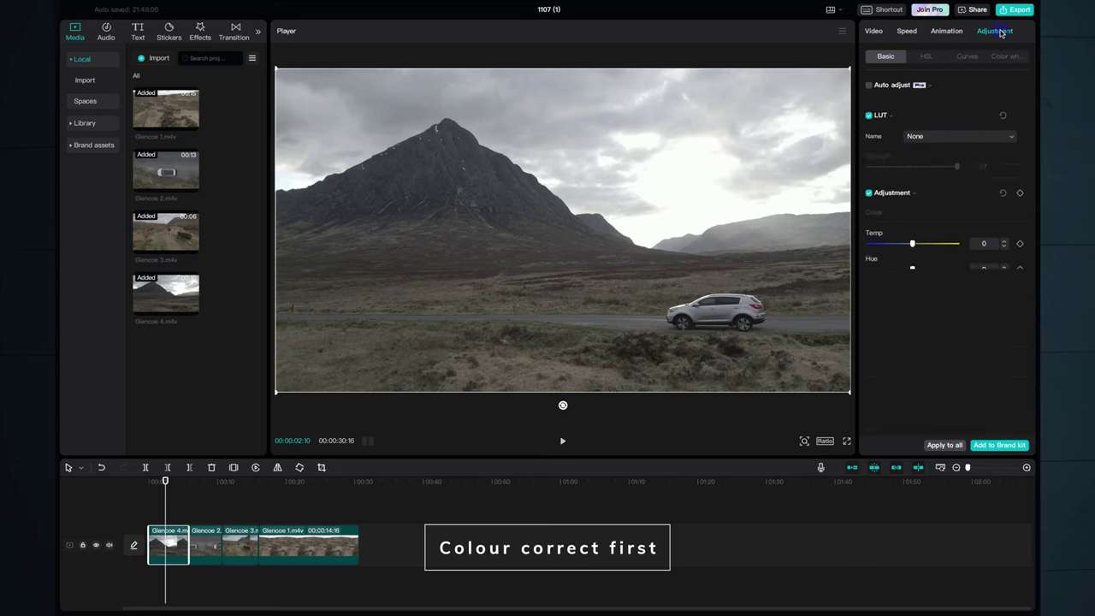
pyautogui.click(870, 86)
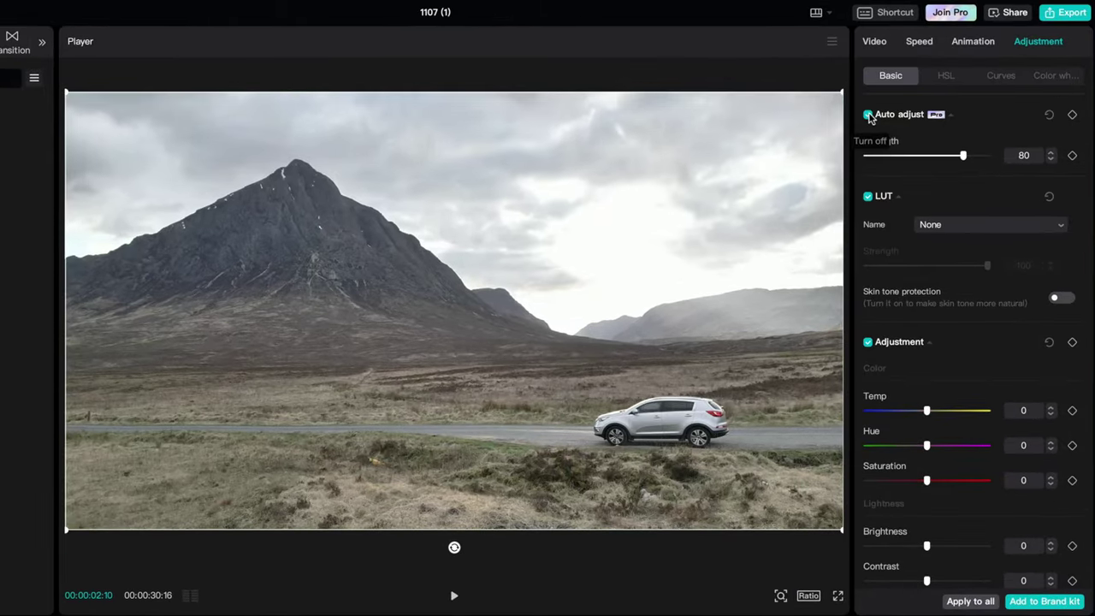
pyautogui.click(832, 44)
pyautogui.moveTo(820, 72)
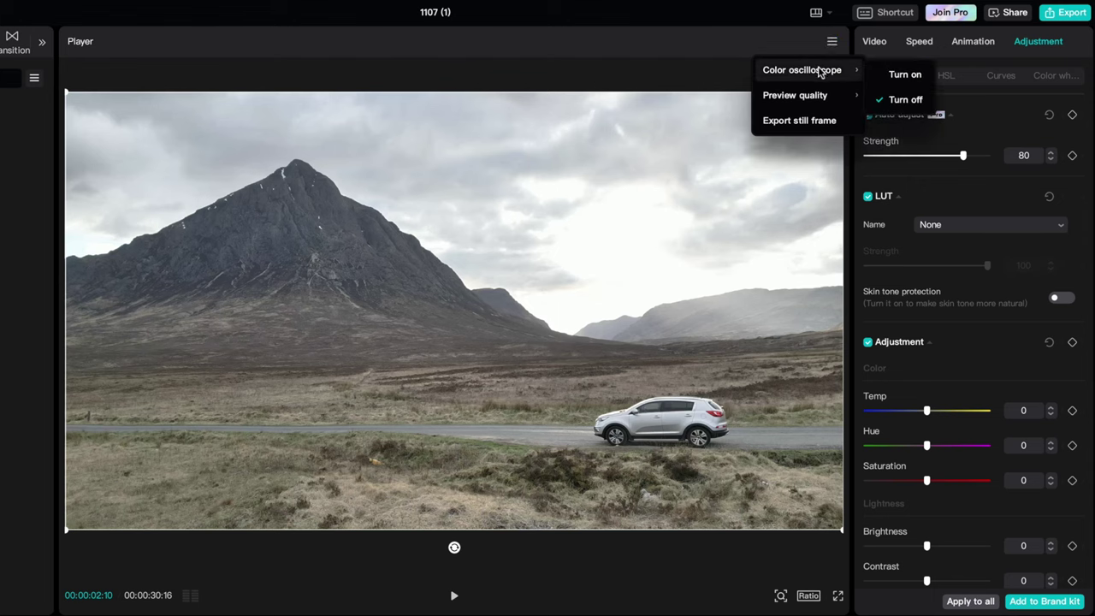
pyautogui.click(887, 75)
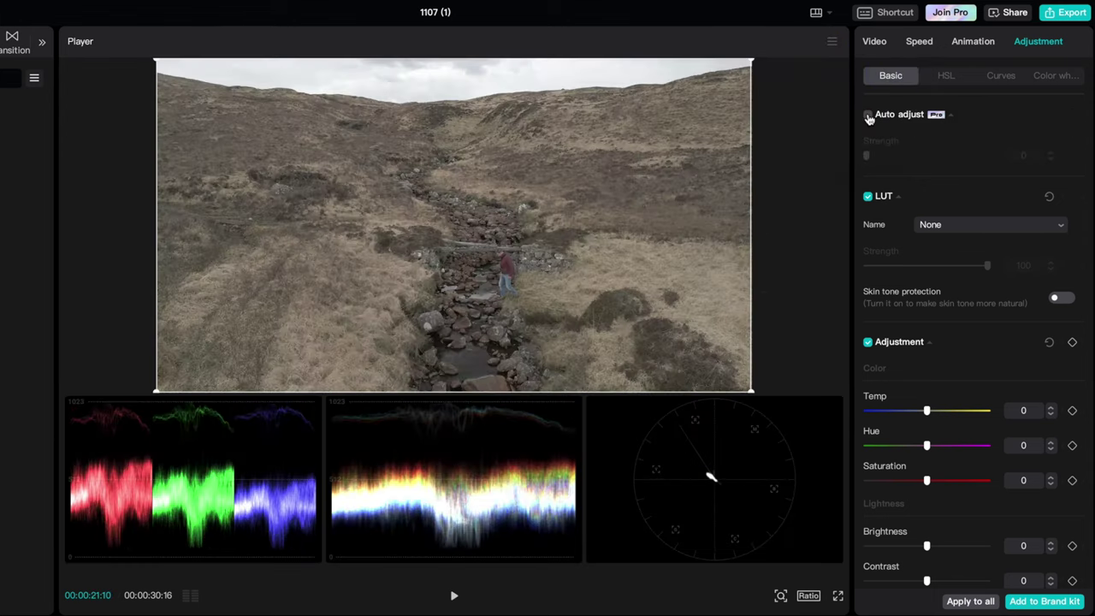
pyautogui.click(868, 115)
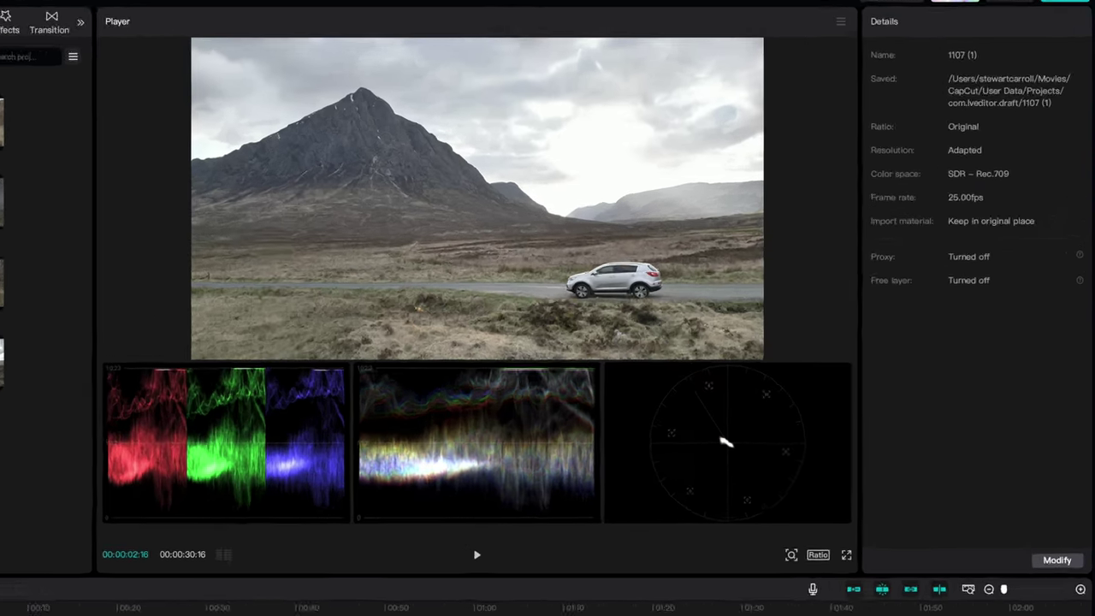
# Export the current mountain frame as a 4K JPEG still frame
pyautogui.click(168, 546)
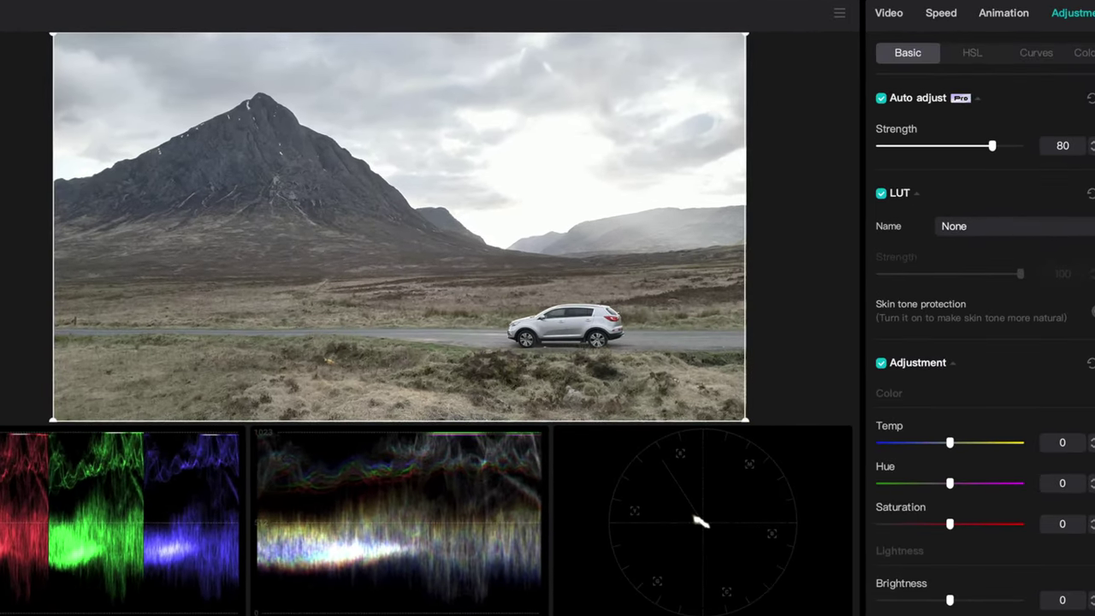
pyautogui.click(840, 16)
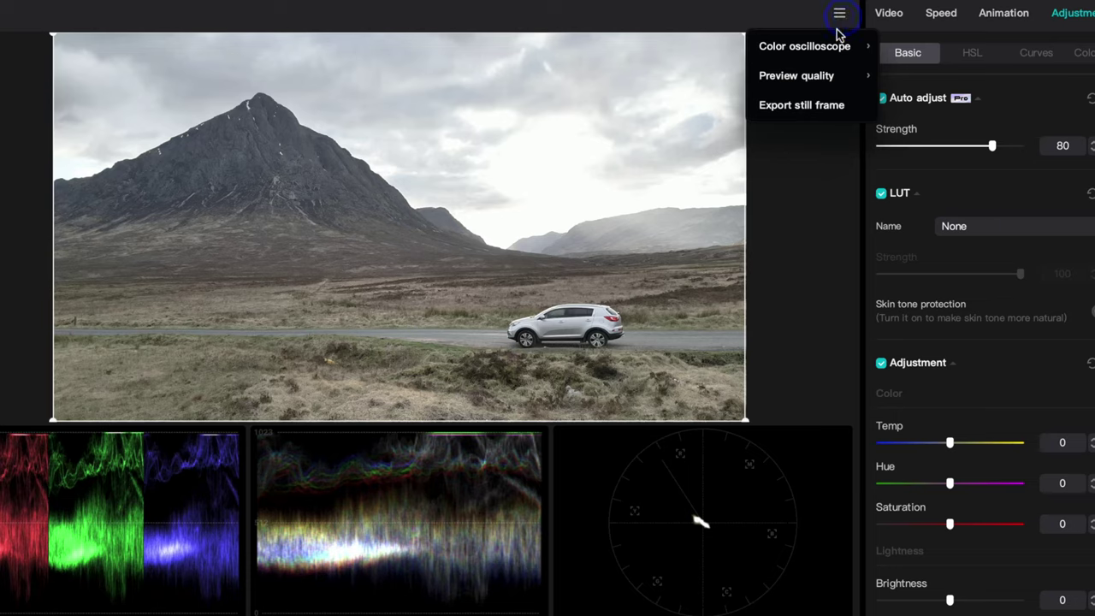
pyautogui.click(821, 110)
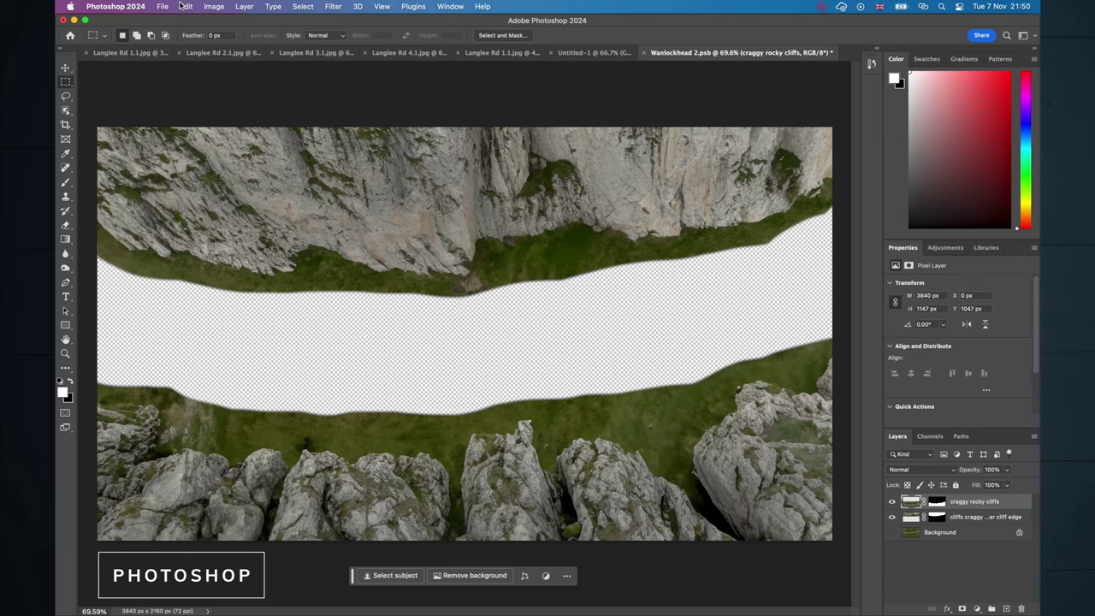
# Create a new 3840 x 2160 document
pyautogui.click(163, 6)
pyautogui.click(171, 22)
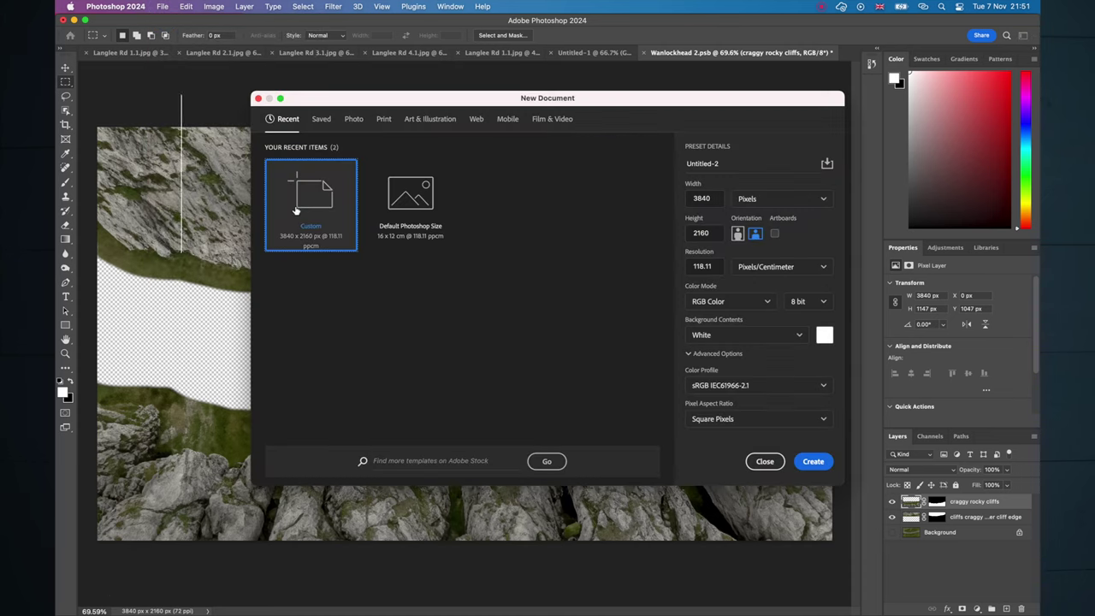
pyautogui.click(812, 462)
# Drag Glencoe 1.jpg from the Glencoe folder onto the new canvas
pyautogui.click(98, 600)
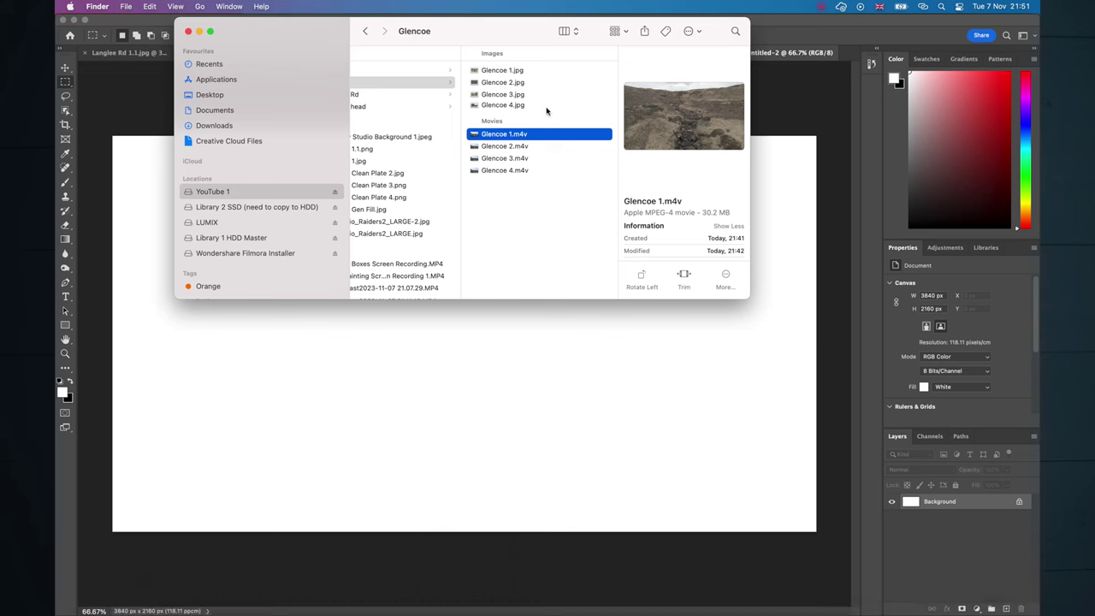
pyautogui.click(508, 71)
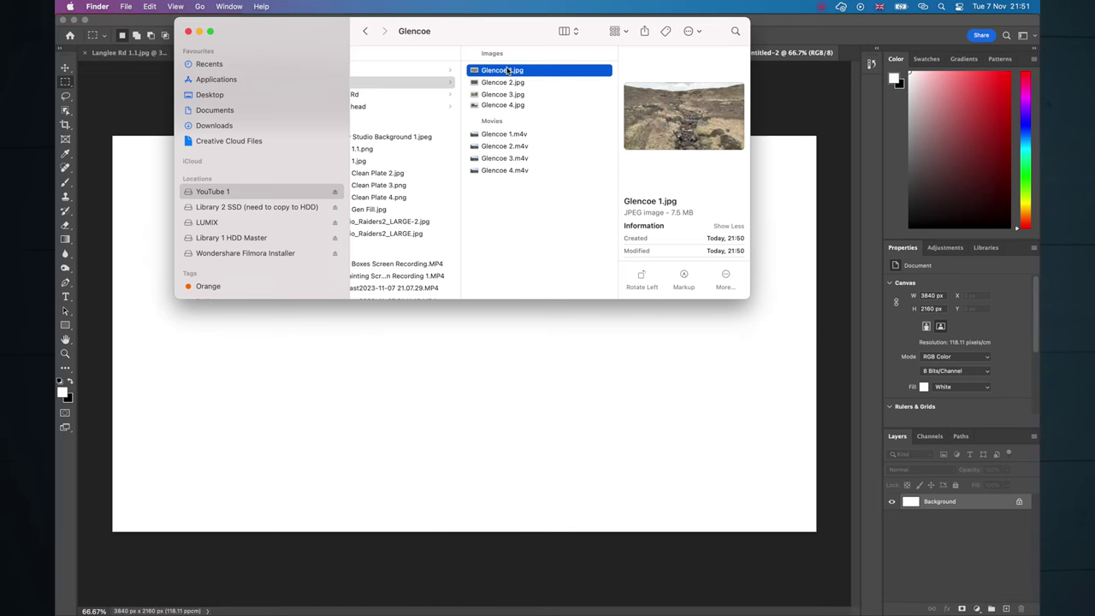
pyautogui.moveTo(508, 71); pyautogui.dragTo(379, 436)
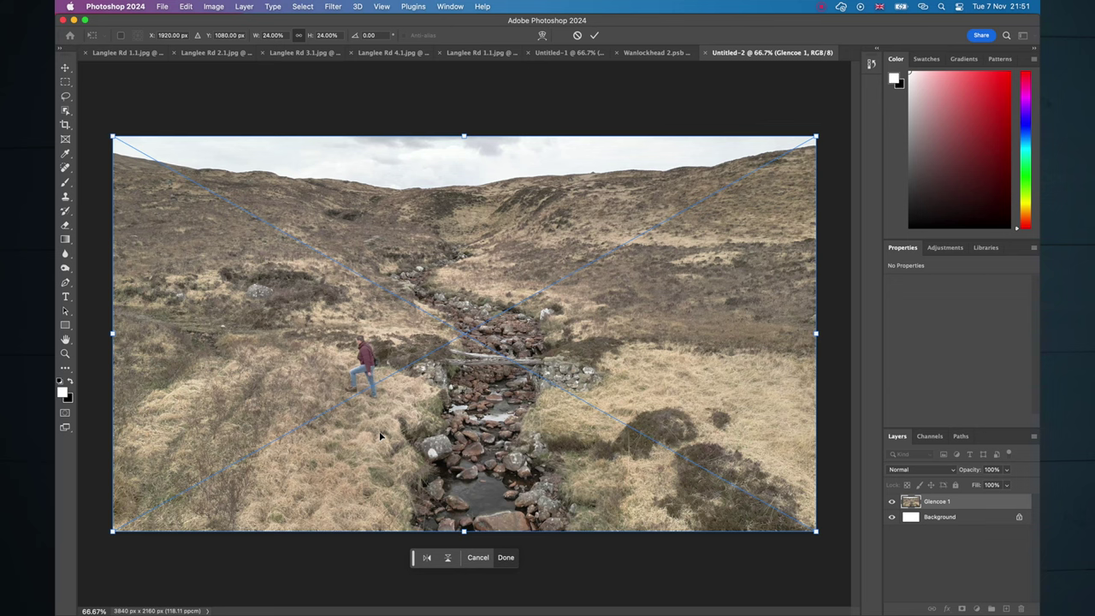
# Generative Fill 'snow capped mountains scotland' into a marquee over the top, keeping variation 3 of 3
pyautogui.click(66, 83)
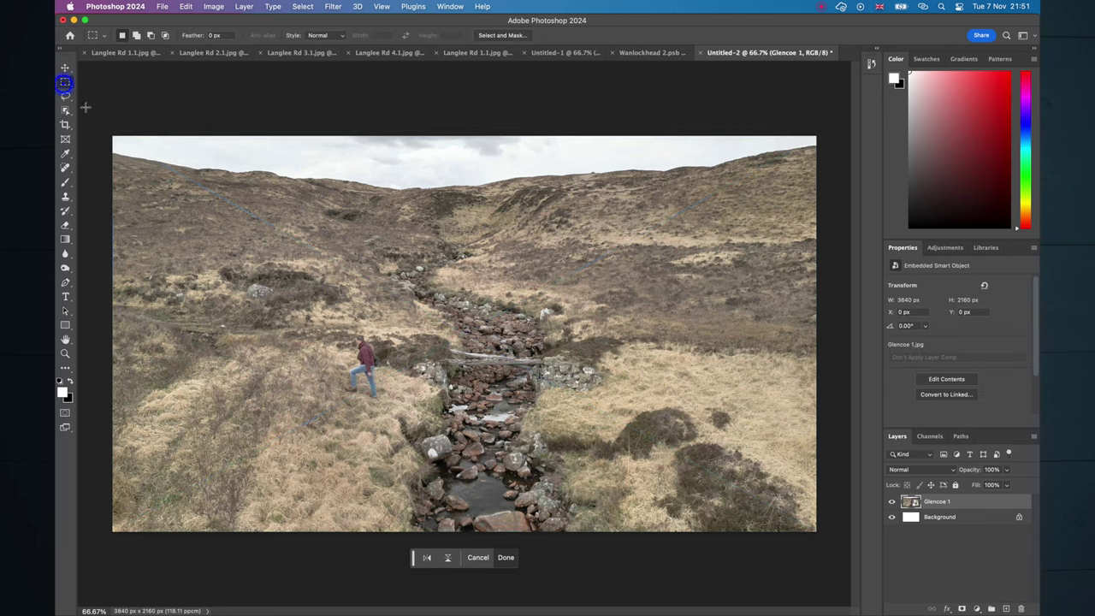
pyautogui.moveTo(95, 124); pyautogui.dragTo(851, 287)
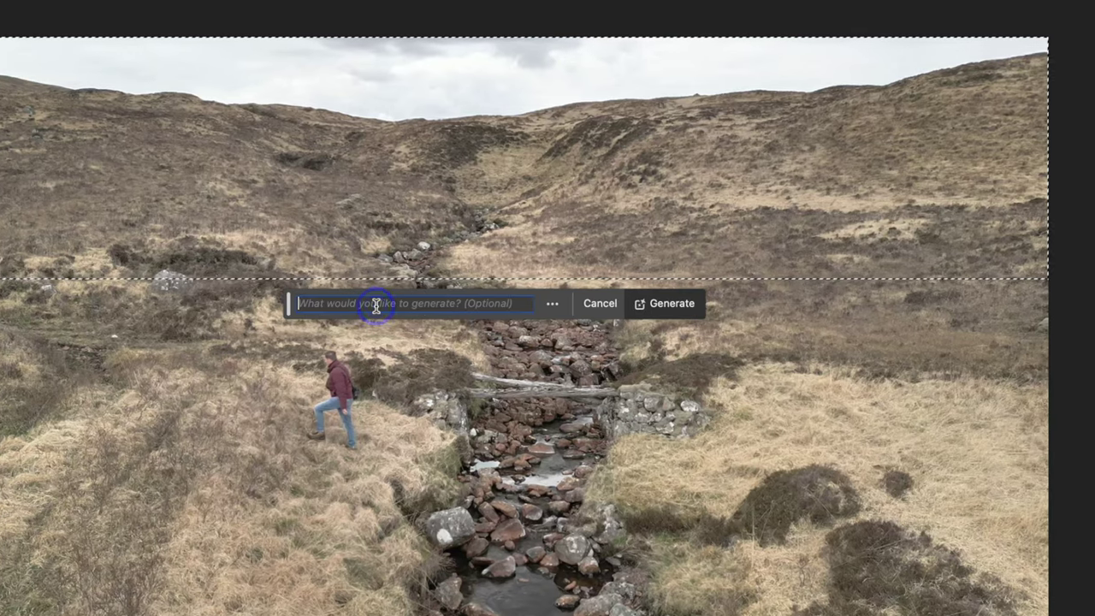
pyautogui.write('snow ca')
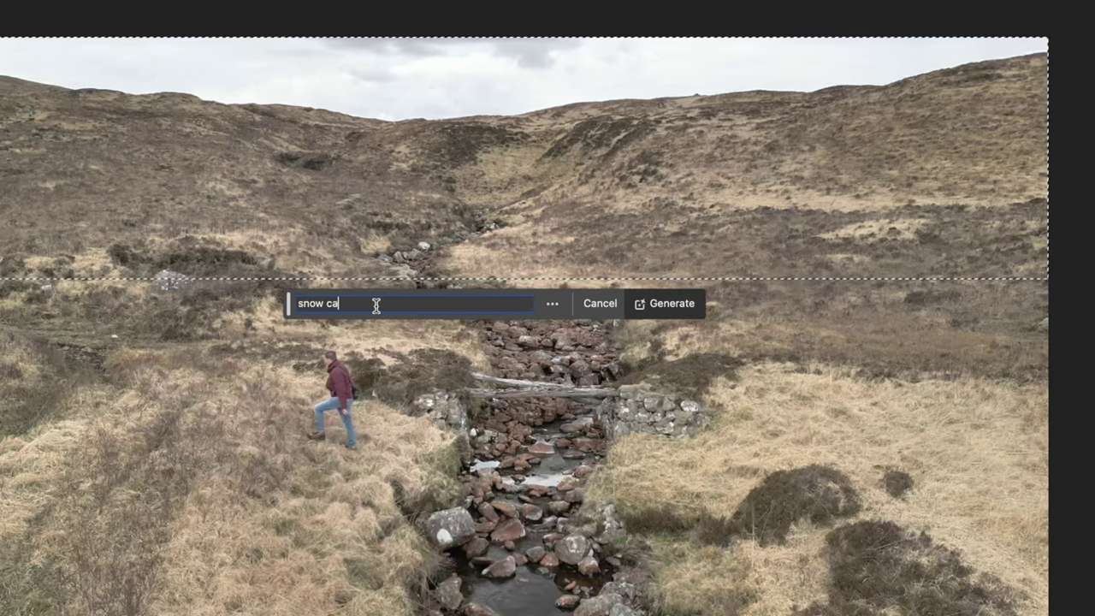
pyautogui.write('pped mountains scotla')
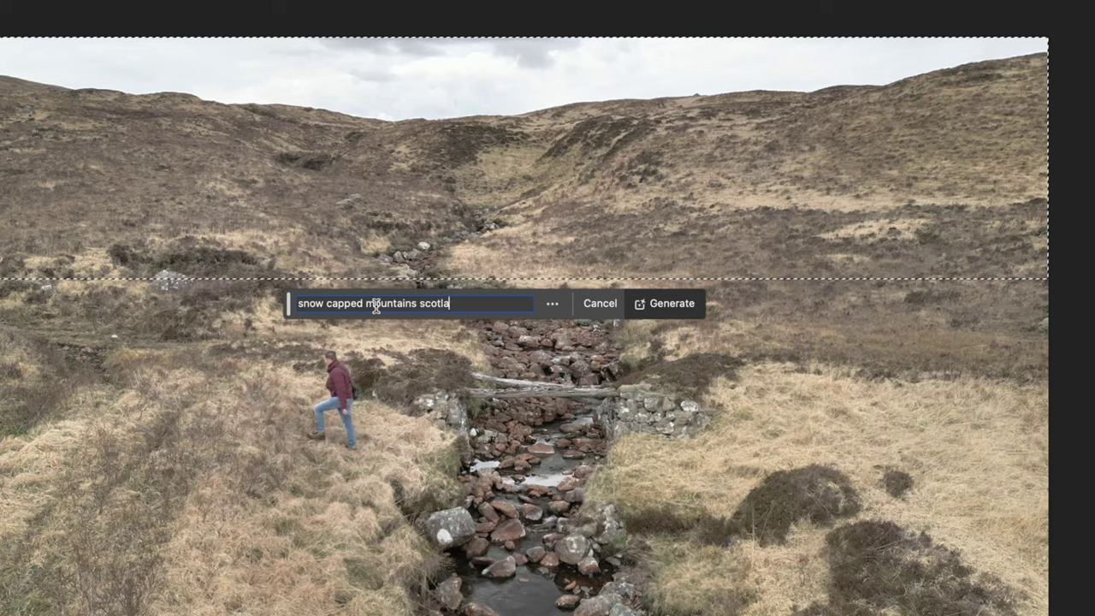
pyautogui.write('nd')
pyautogui.click(688, 306)
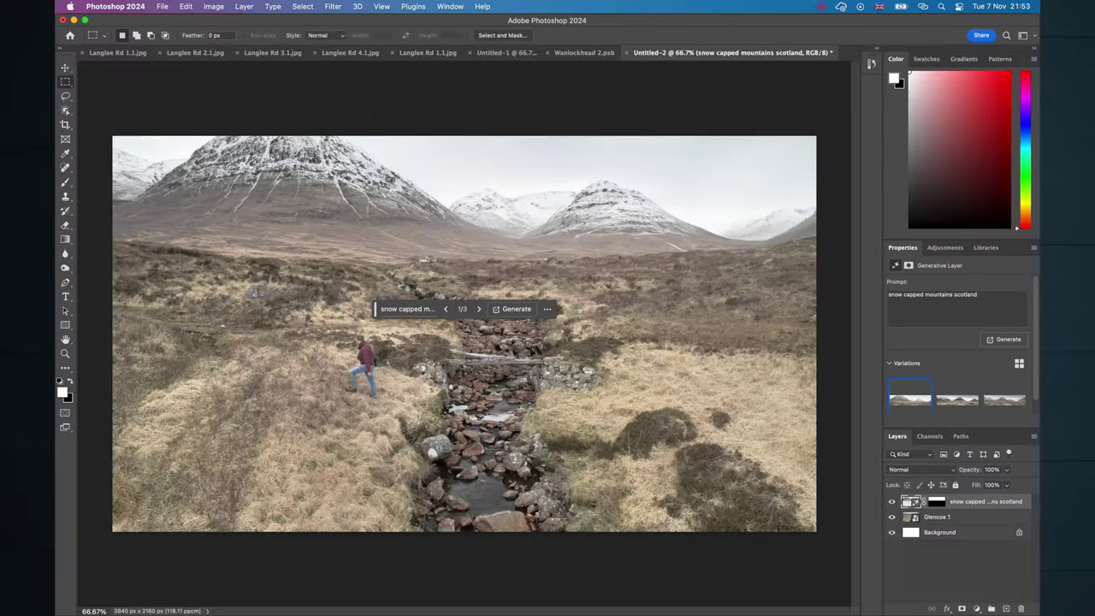
pyautogui.moveTo(375, 314); pyautogui.dragTo(397, 562)
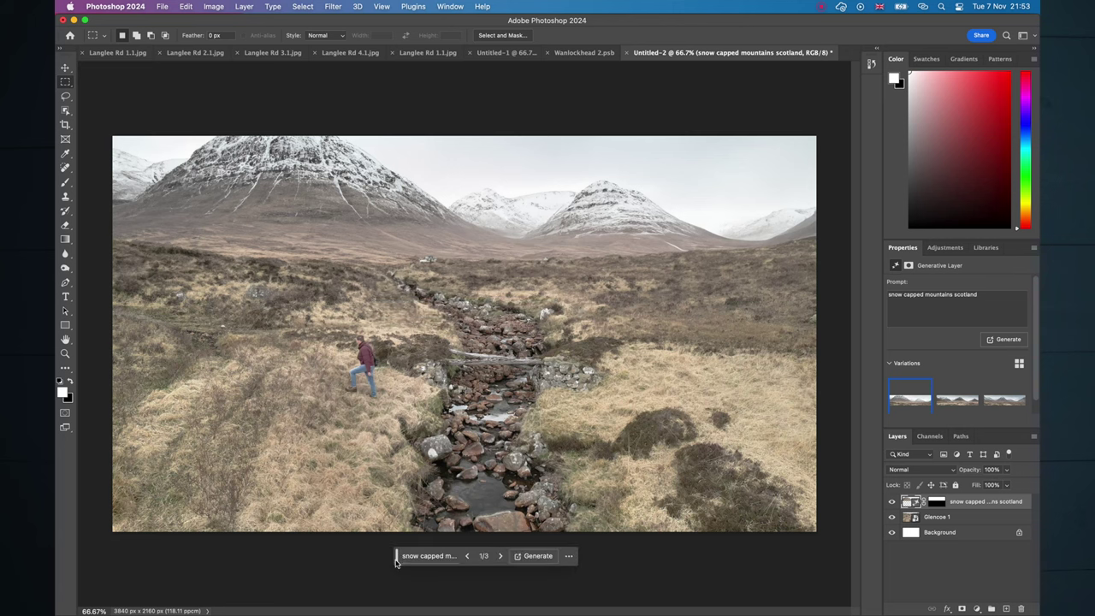
pyautogui.click(502, 557)
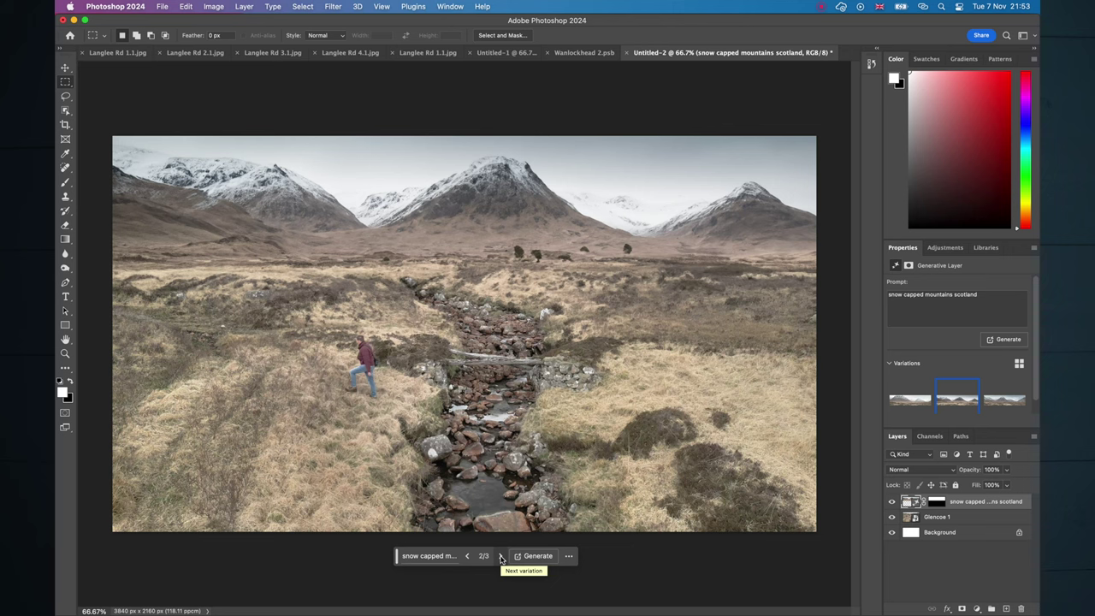
pyautogui.click(502, 557)
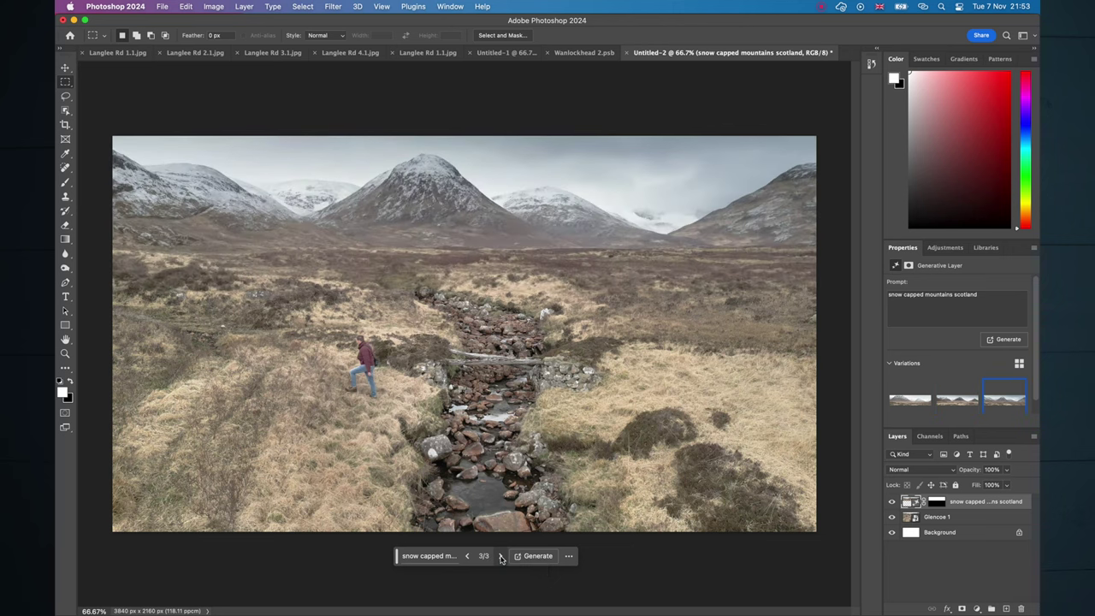
# Select the grassland left of the walker, generate 'medieval castle ruins', and settle on variation 3 of 3
pyautogui.moveTo(112, 259); pyautogui.dragTo(294, 531)
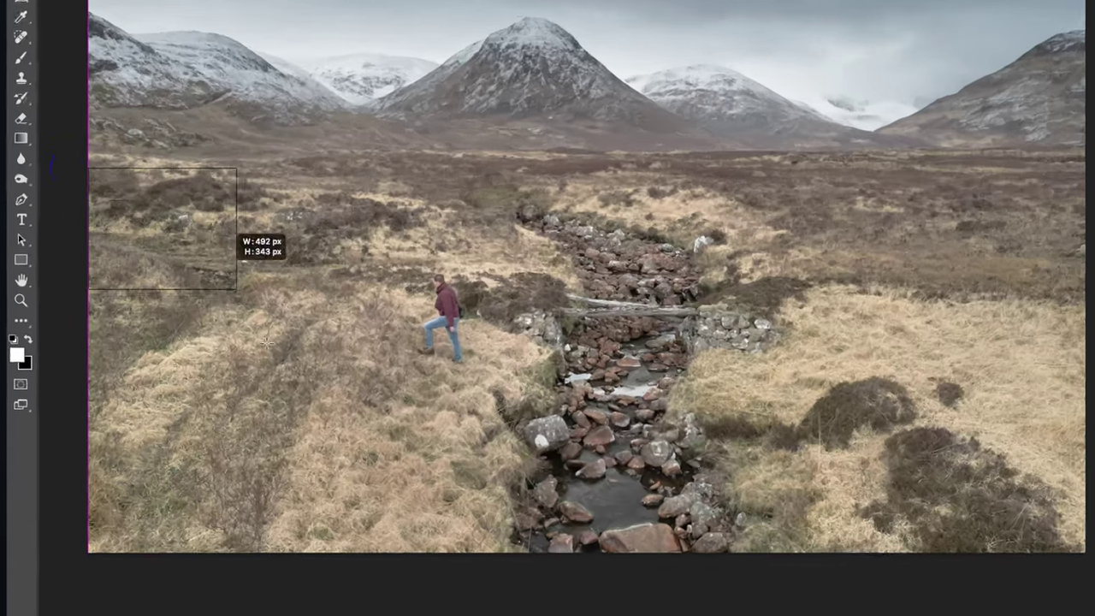
pyautogui.moveTo(363, 613); pyautogui.dragTo(366, 615)
pyautogui.click(101, 586)
pyautogui.write('med')
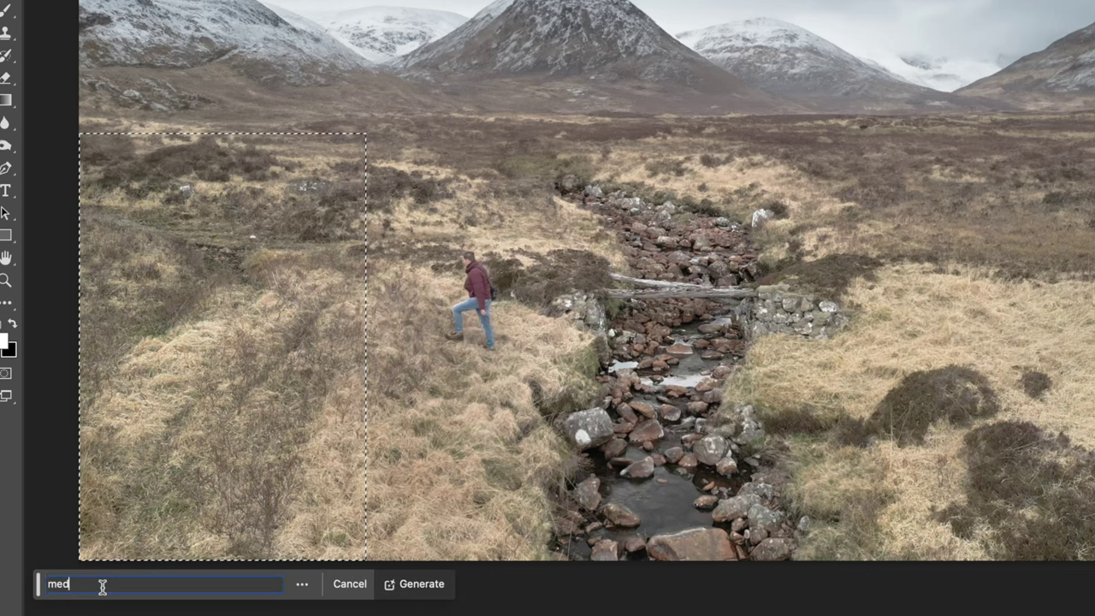
pyautogui.write('ieval castle ruins')
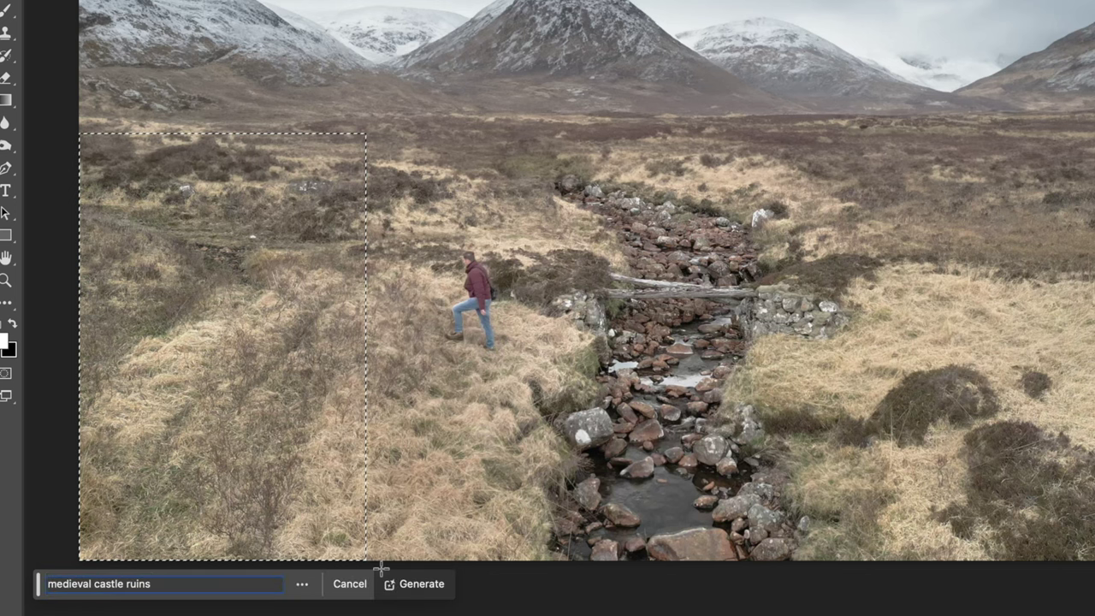
pyautogui.click(415, 584)
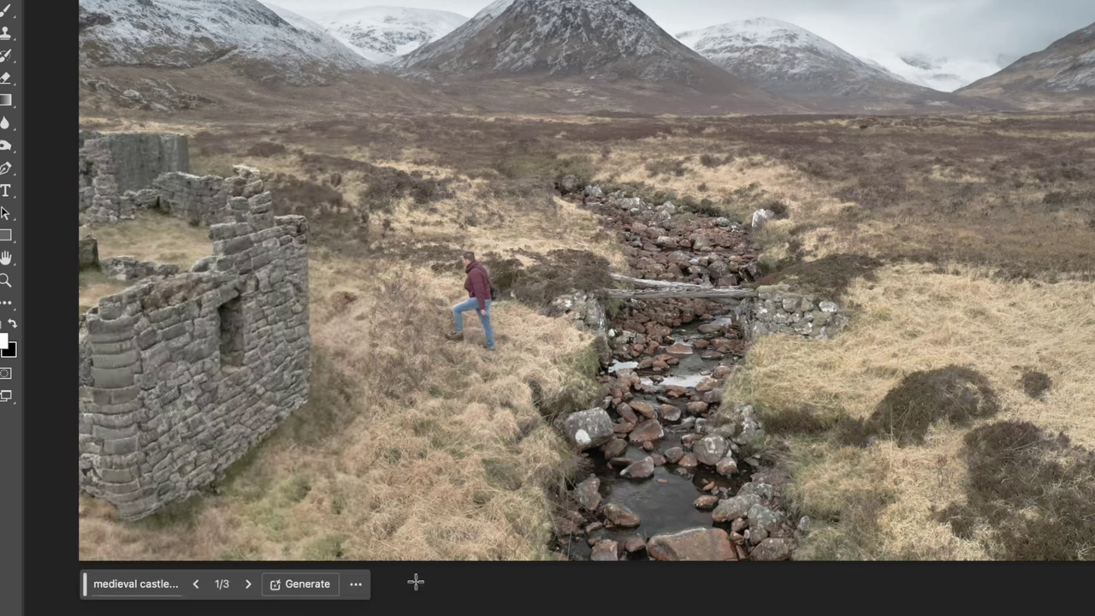
pyautogui.click(247, 584)
pyautogui.click(247, 583)
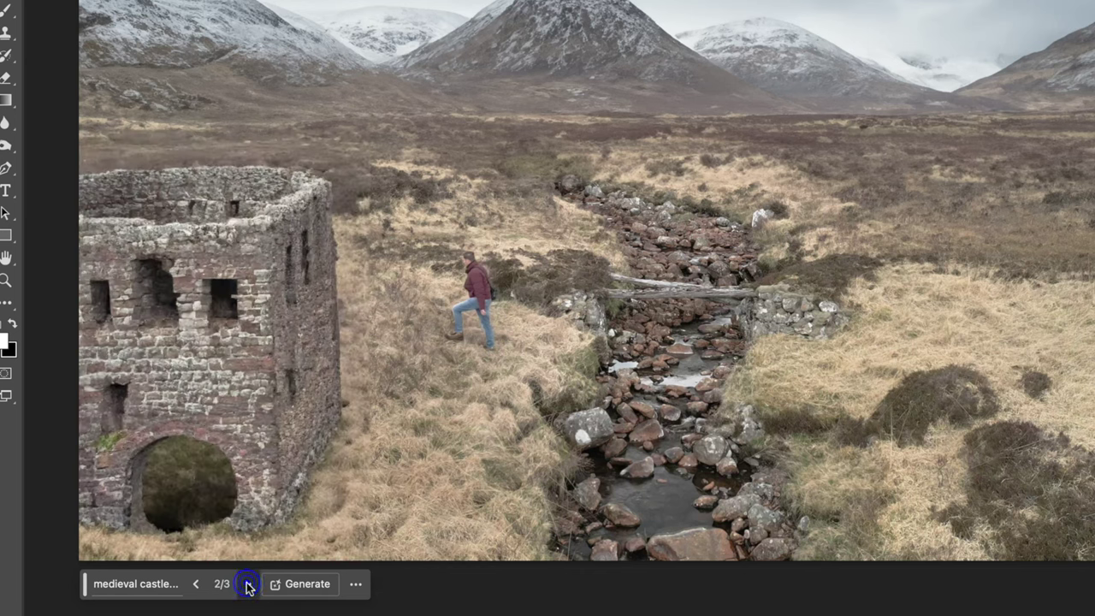
pyautogui.click(247, 584)
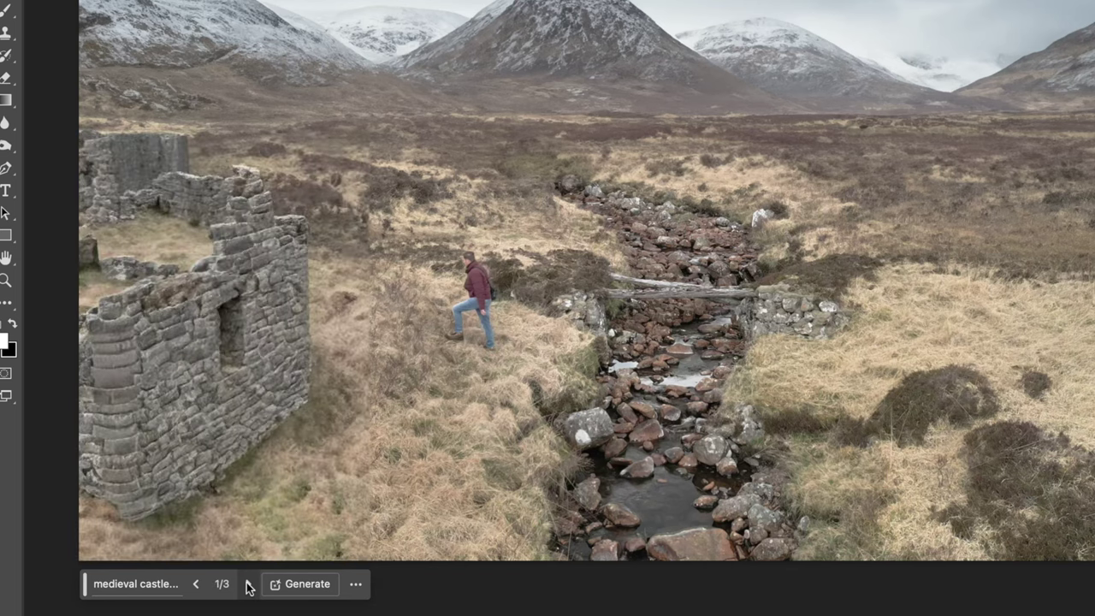
pyautogui.click(248, 584)
pyautogui.click(247, 584)
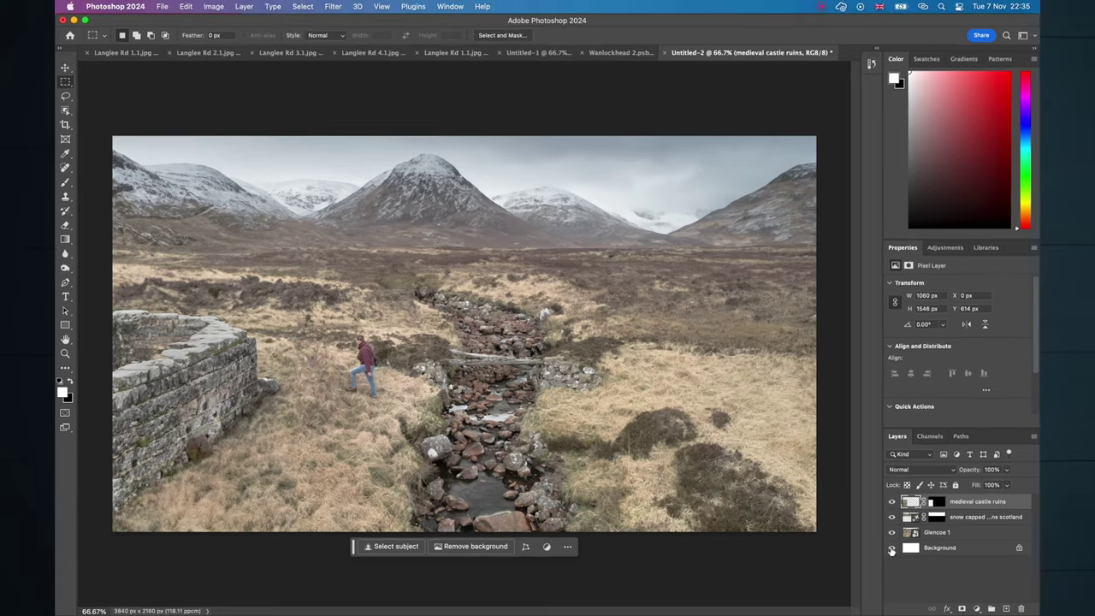
# Hide the Background and Glencoe 1 layers, then choose File > Export > Export As
pyautogui.click(892, 550)
pyautogui.click(891, 534)
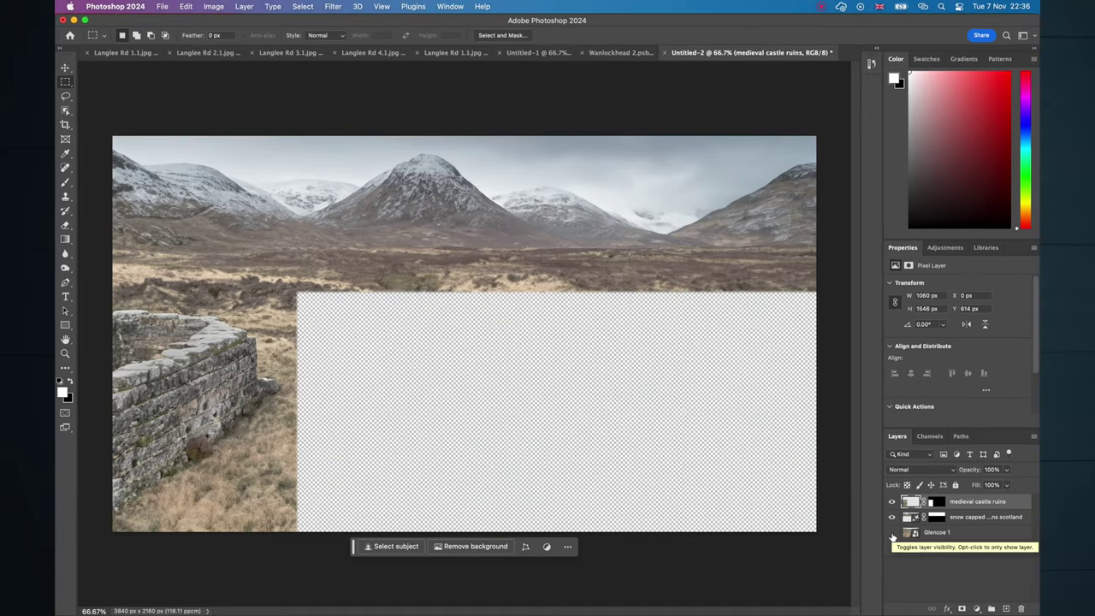
pyautogui.click(162, 7)
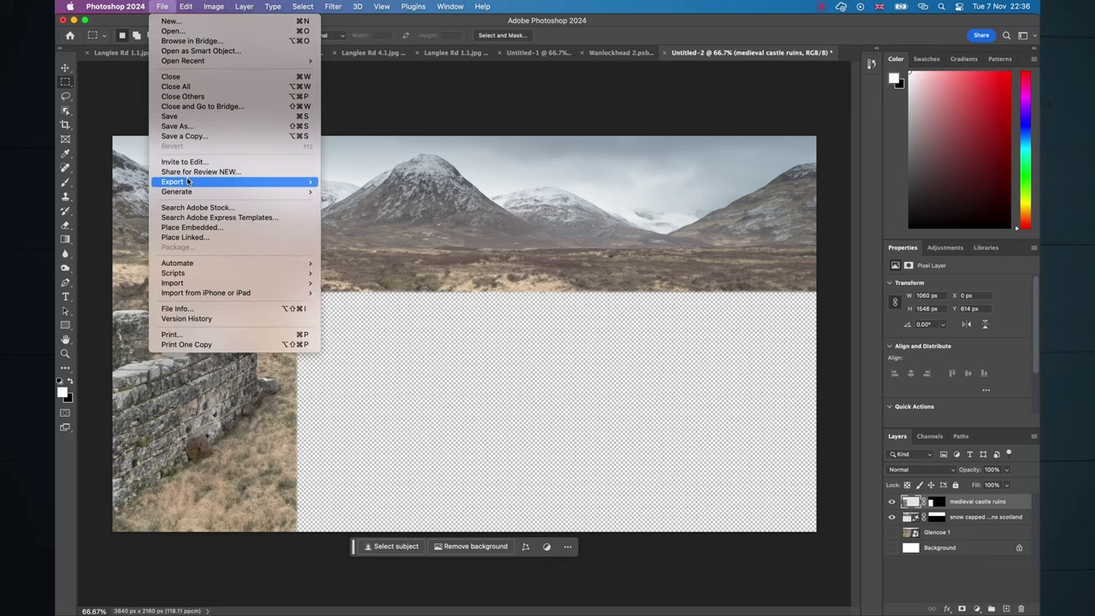
pyautogui.moveTo(187, 182)
pyautogui.click(359, 192)
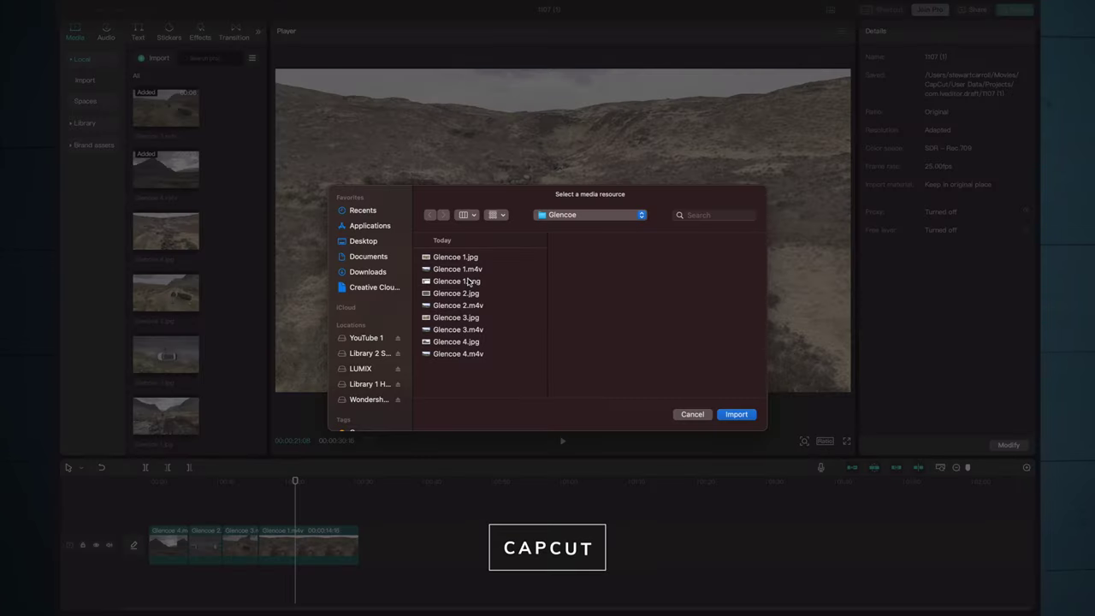
# Import Glencoe 1.png, stack it above Glencoe 1.m4v, stretch it to end with the clip, and play
pyautogui.click(468, 282)
pyautogui.click(737, 415)
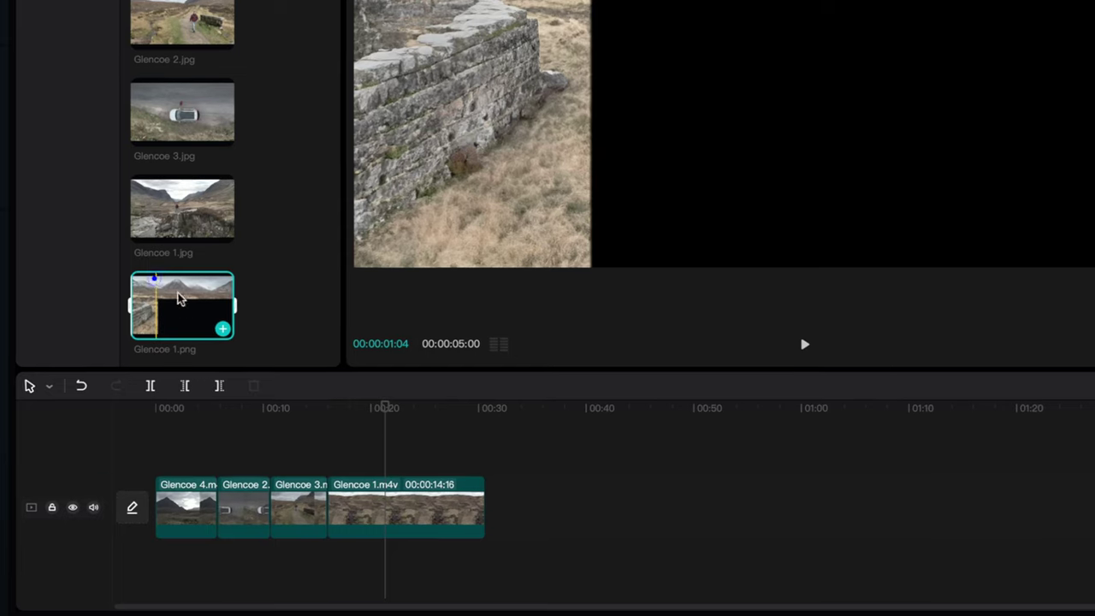
pyautogui.moveTo(166, 403); pyautogui.dragTo(264, 506)
pyautogui.moveTo(330, 453); pyautogui.dragTo(330, 458)
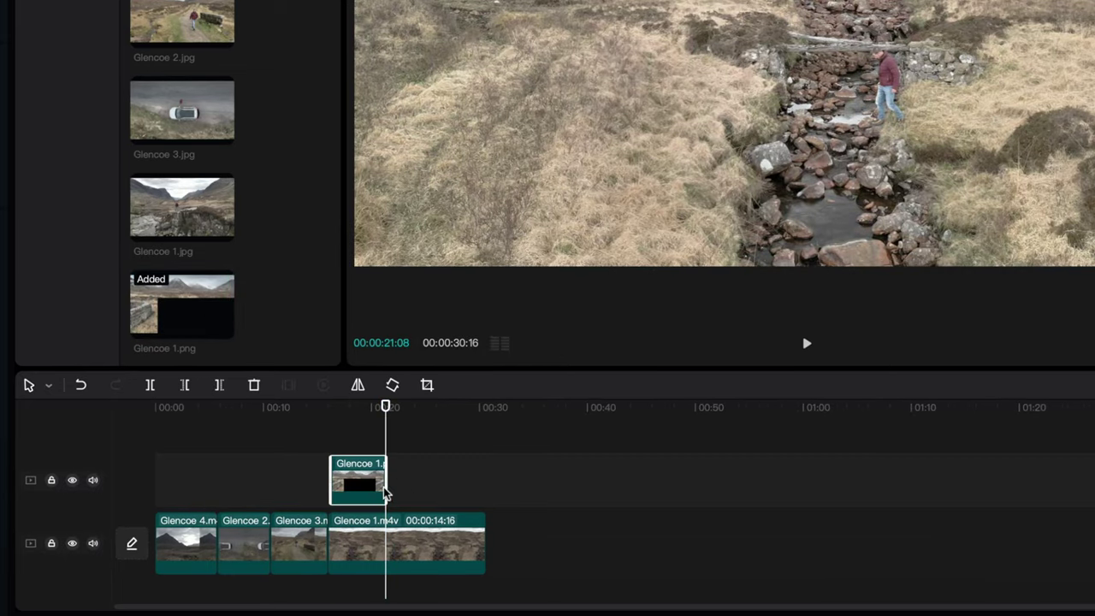
pyautogui.moveTo(386, 484); pyautogui.dragTo(485, 496)
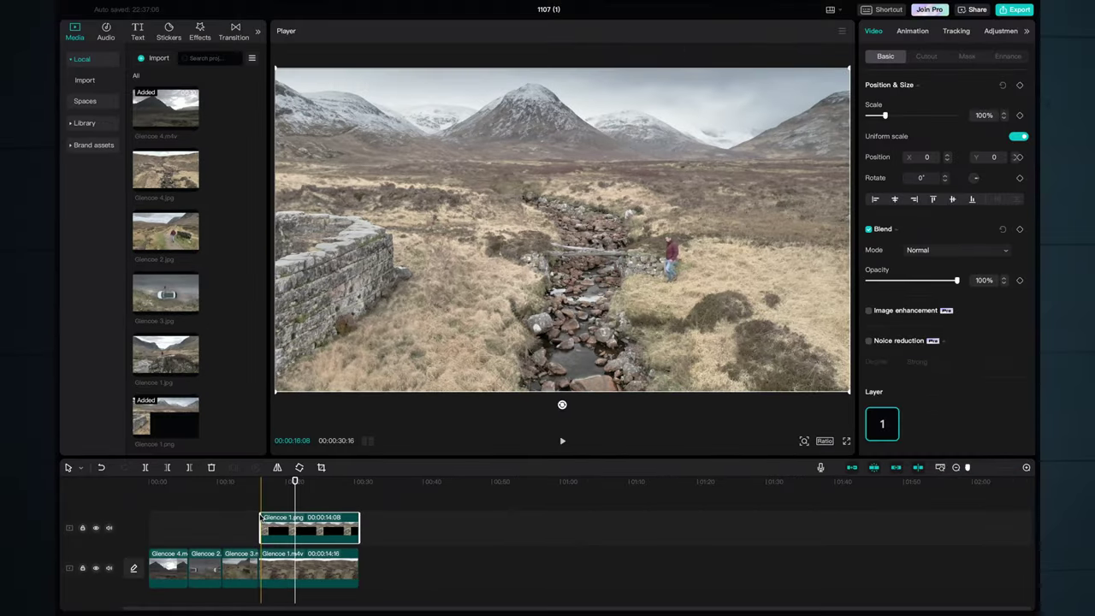
pyautogui.press('space')
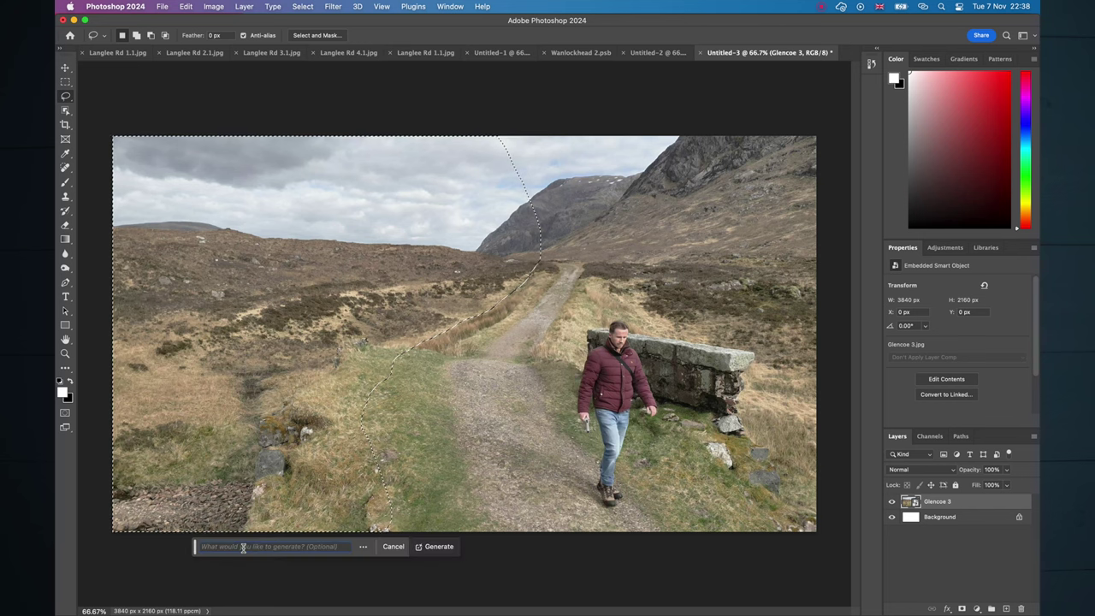
# Generate 'craggy rocky cliff mountain face scotland' in the left selection and return to variant 1 of 3
pyautogui.write('craggy rocky cliff mountain face')
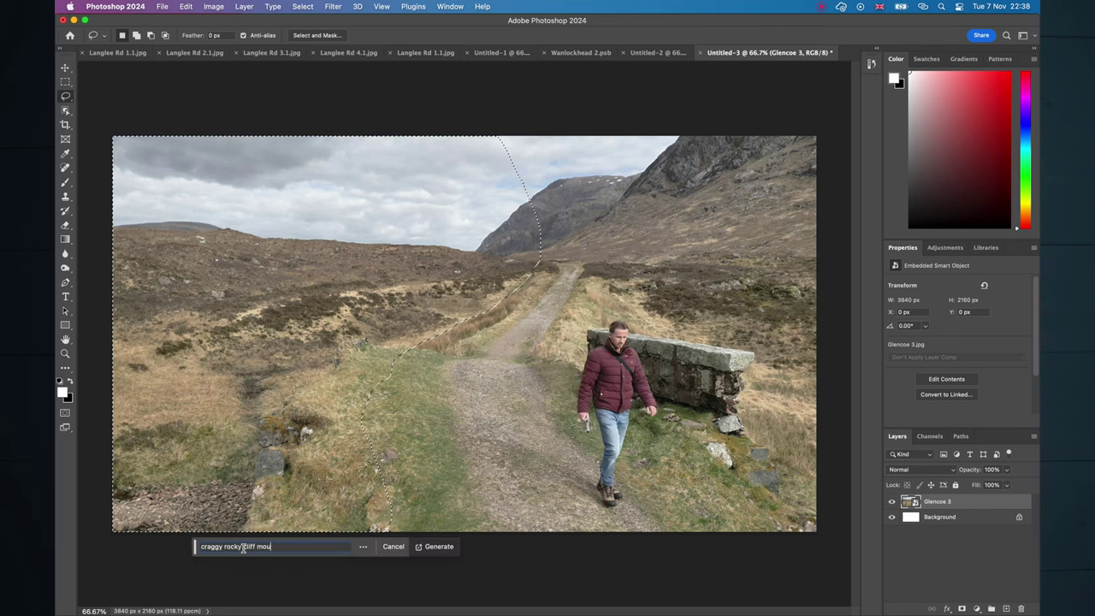
pyautogui.write(' scotland')
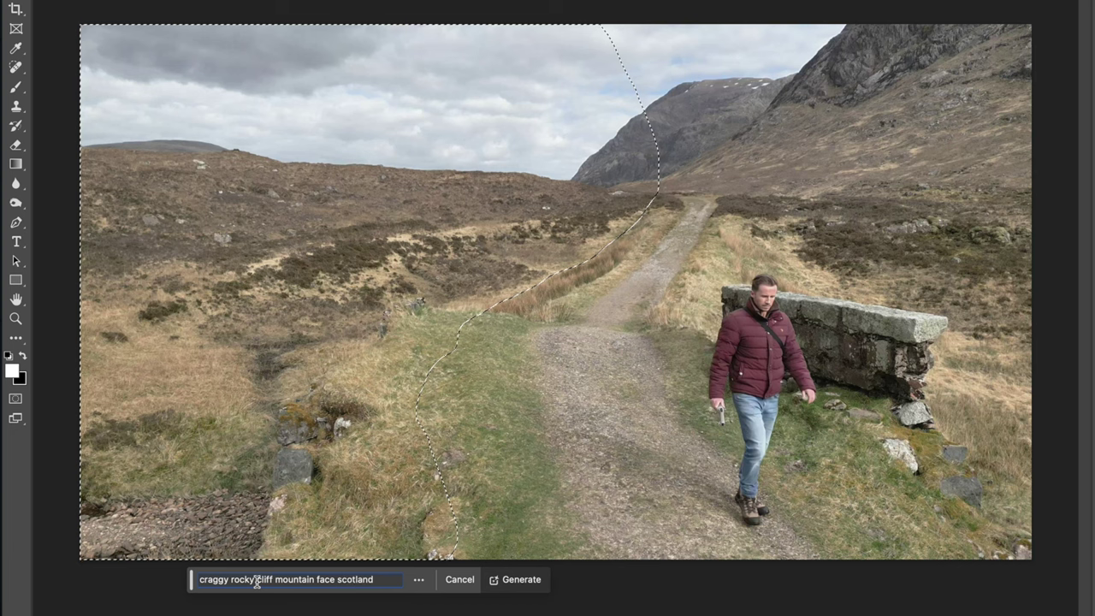
pyautogui.press('Return')
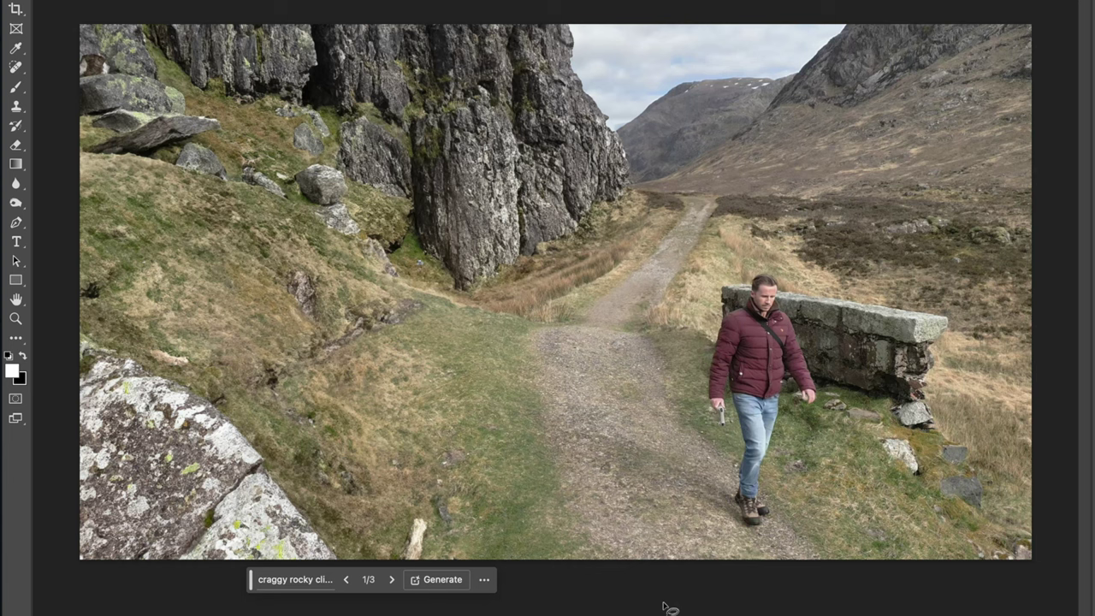
pyautogui.click(392, 580)
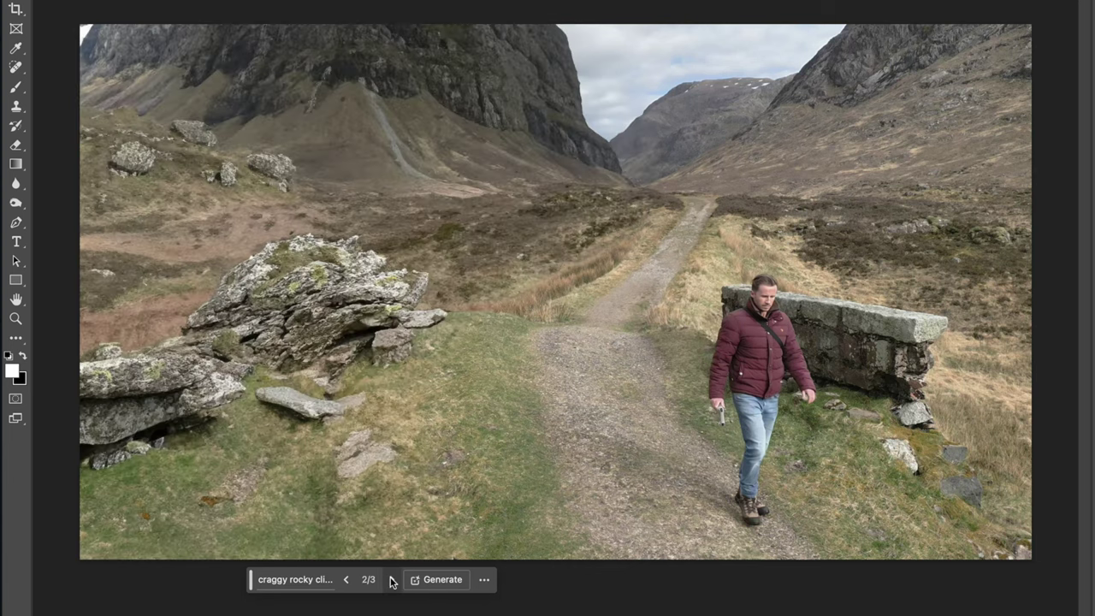
pyautogui.click(393, 580)
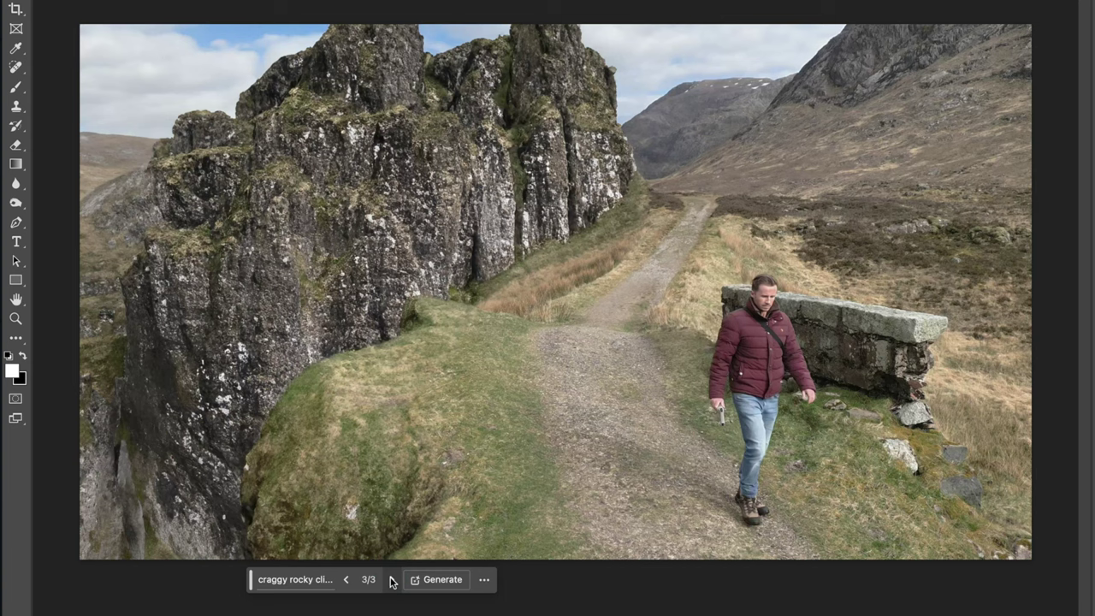
pyautogui.click(392, 580)
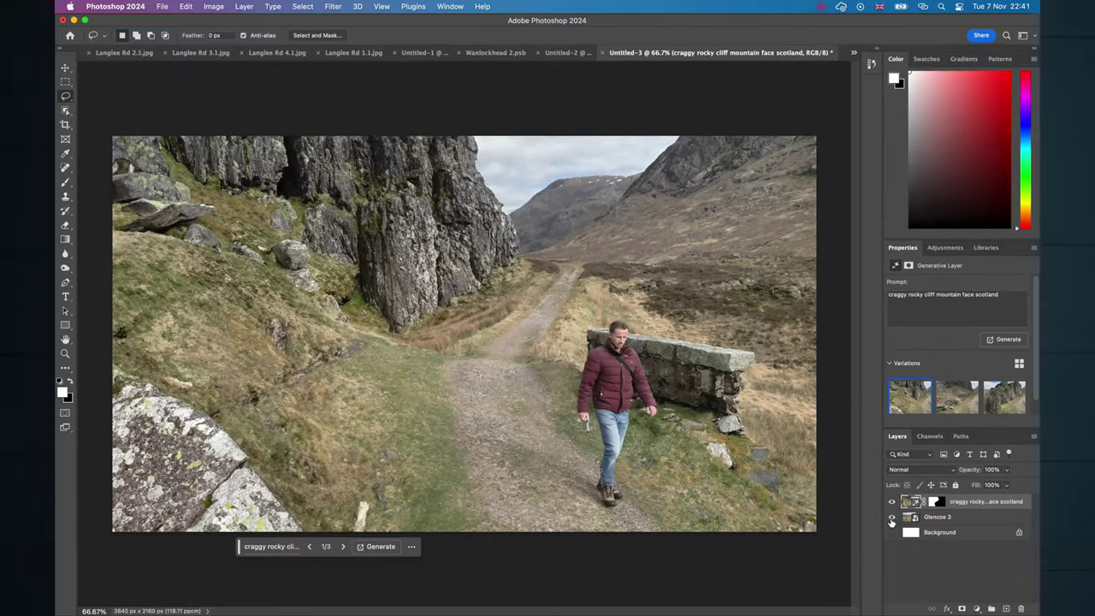
# Hide the Glencoe 3 layer, generate snow-capped craggy mountains over the sky, and keep variation 1 of 3
pyautogui.click(892, 520)
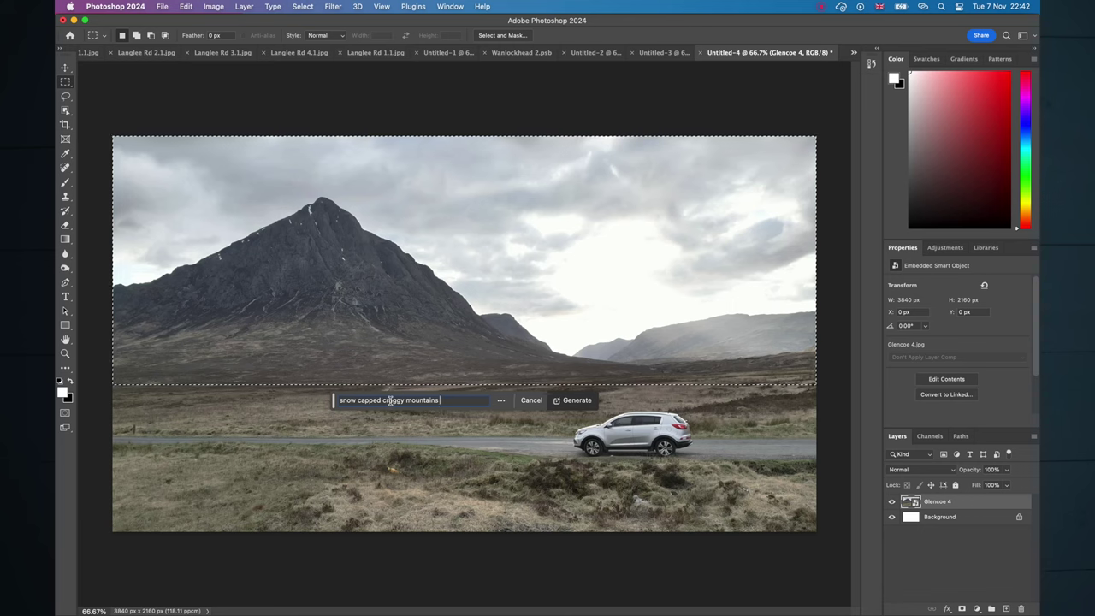
pyautogui.click(572, 400)
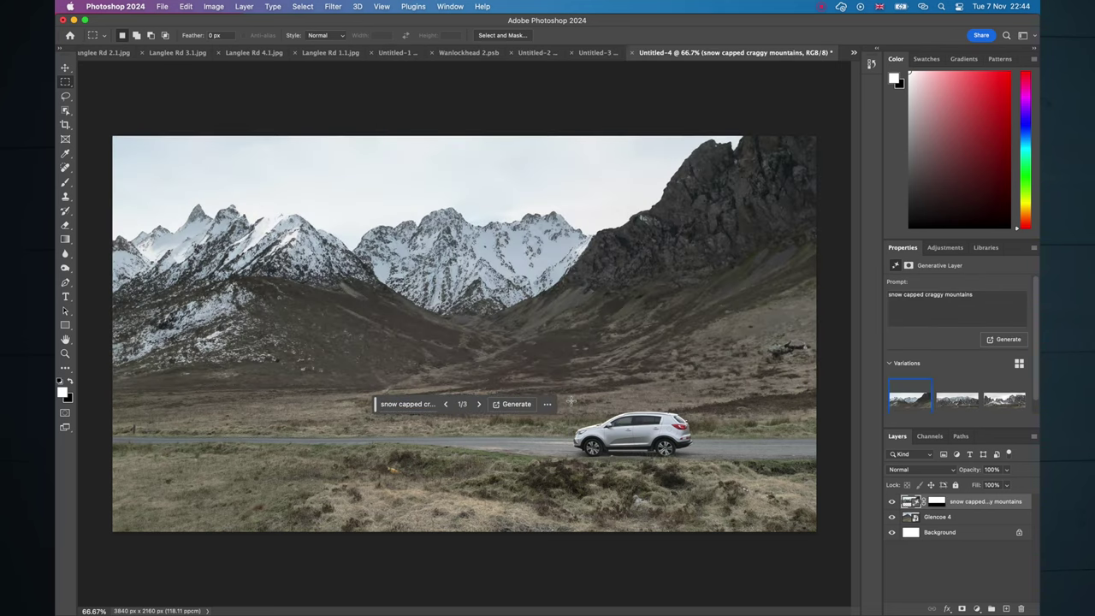
pyautogui.moveTo(382, 415); pyautogui.dragTo(376, 558)
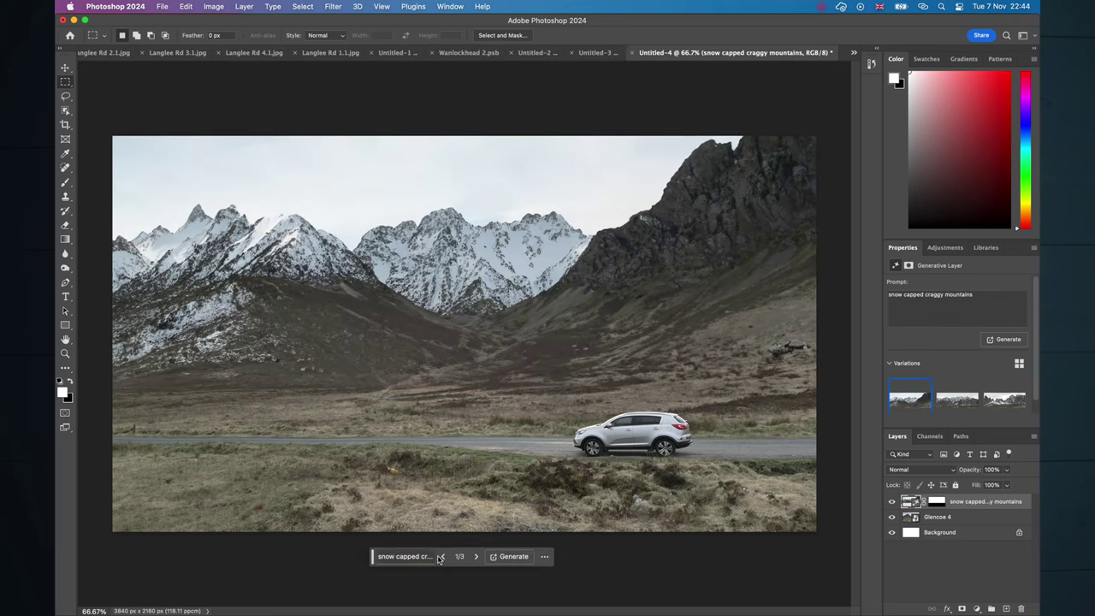
pyautogui.click(477, 556)
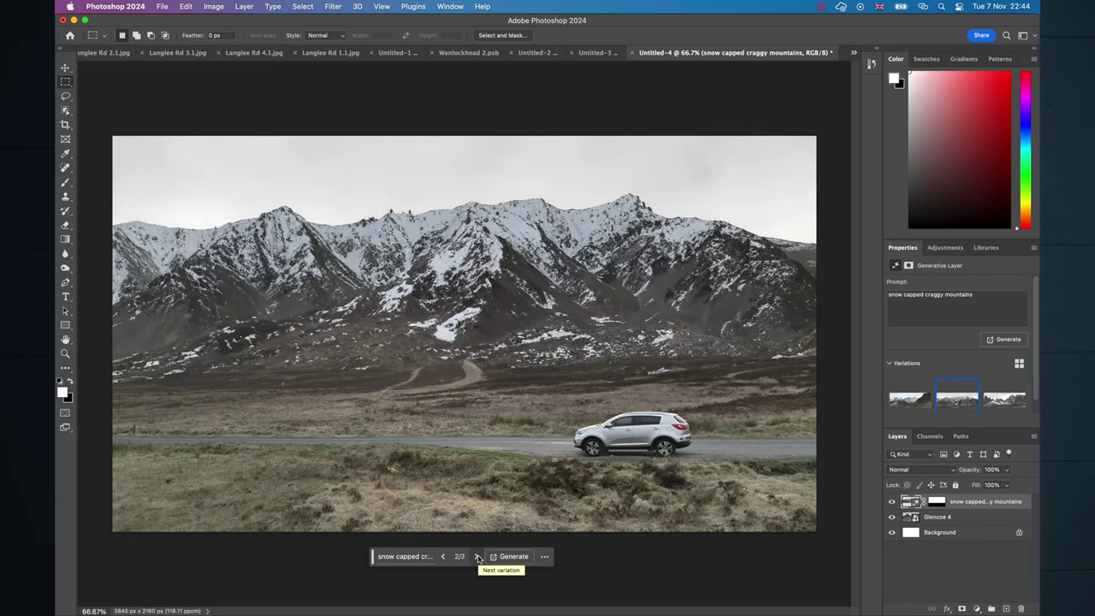
pyautogui.click(477, 556)
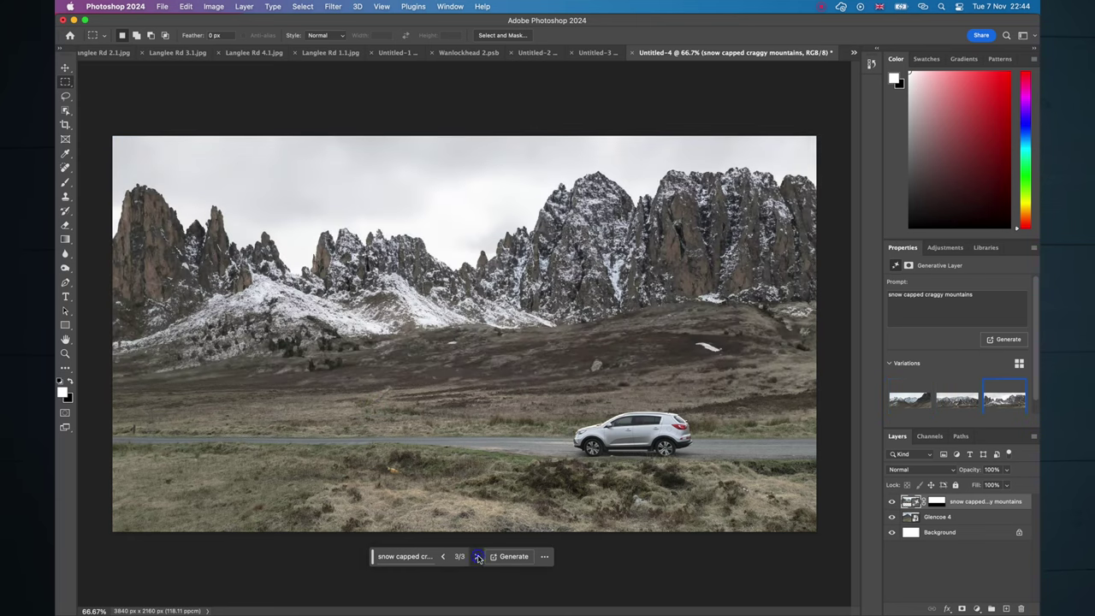
pyautogui.click(478, 556)
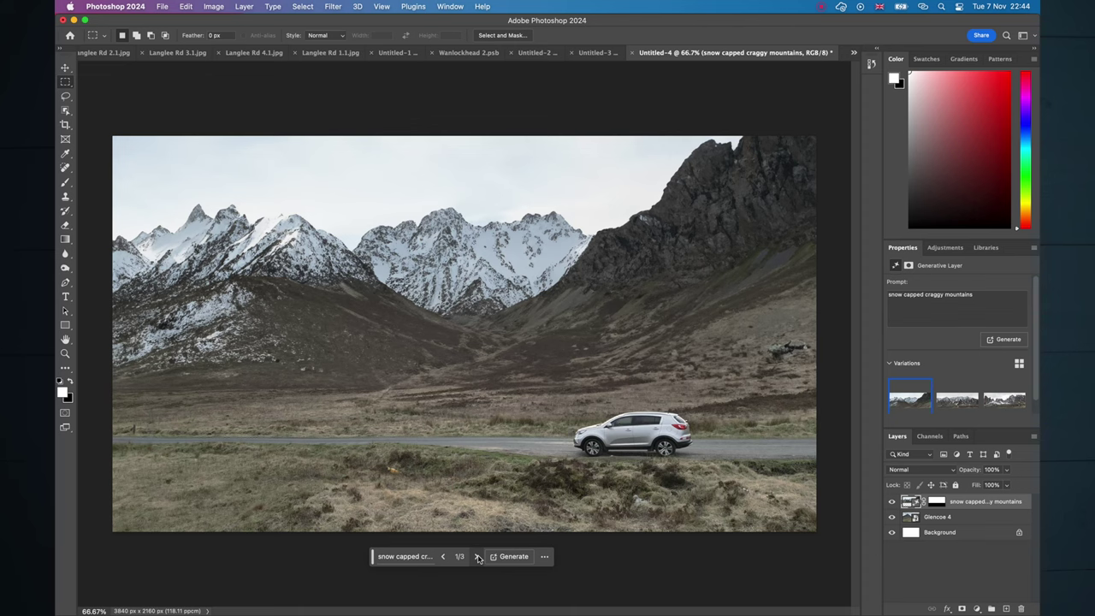
# Expand the canvas upward and down-left with the Crop tool
pyautogui.press('c')
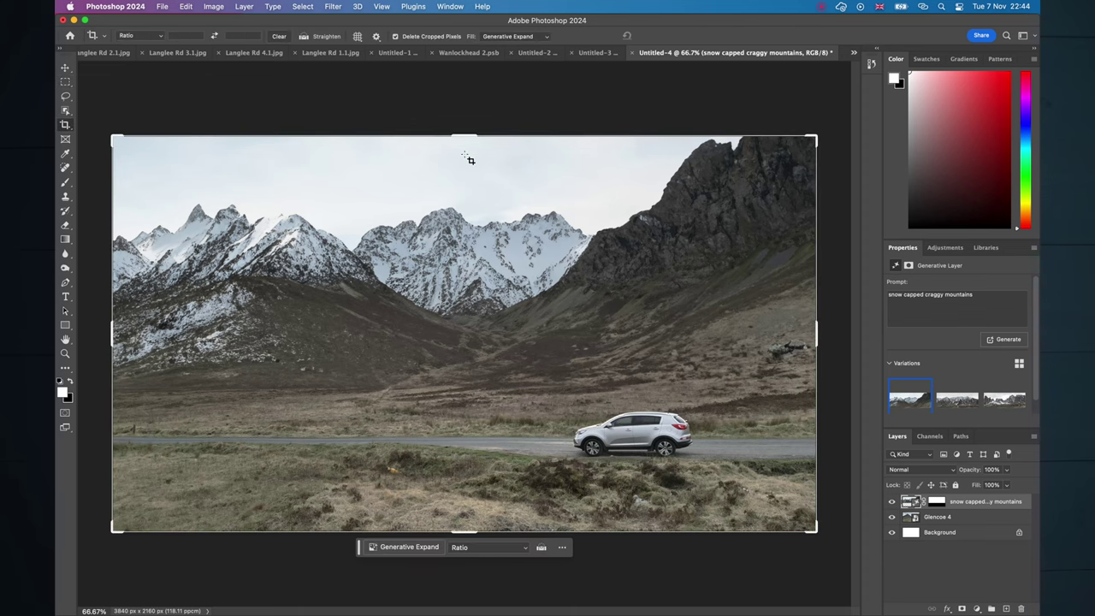
pyautogui.scroll(-3, 469, 160)
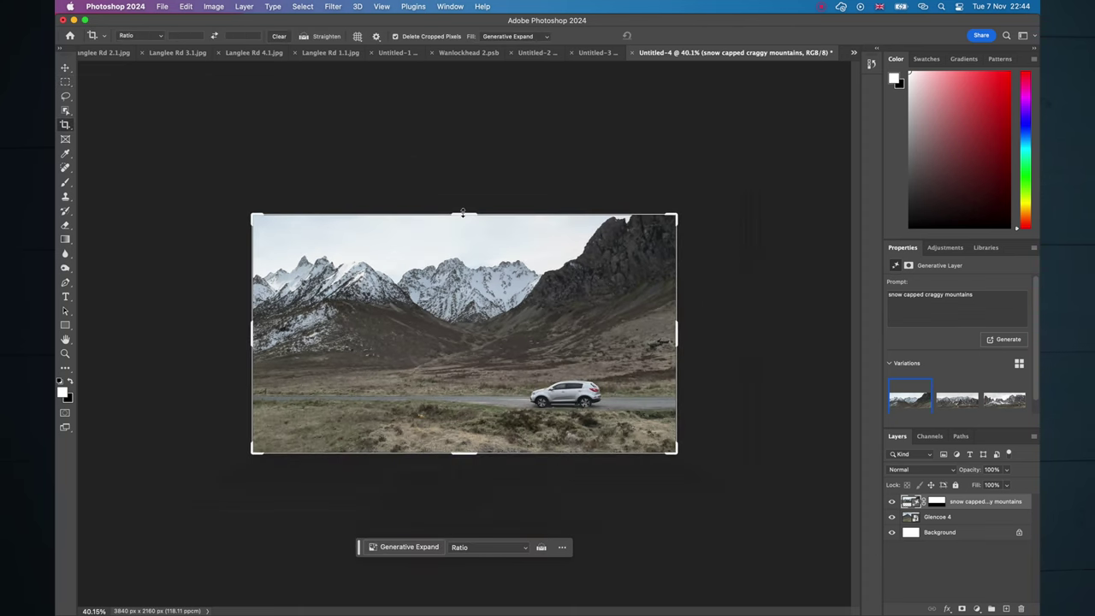
pyautogui.moveTo(462, 215); pyautogui.dragTo(476, 159)
pyautogui.moveTo(254, 512); pyautogui.dragTo(123, 563)
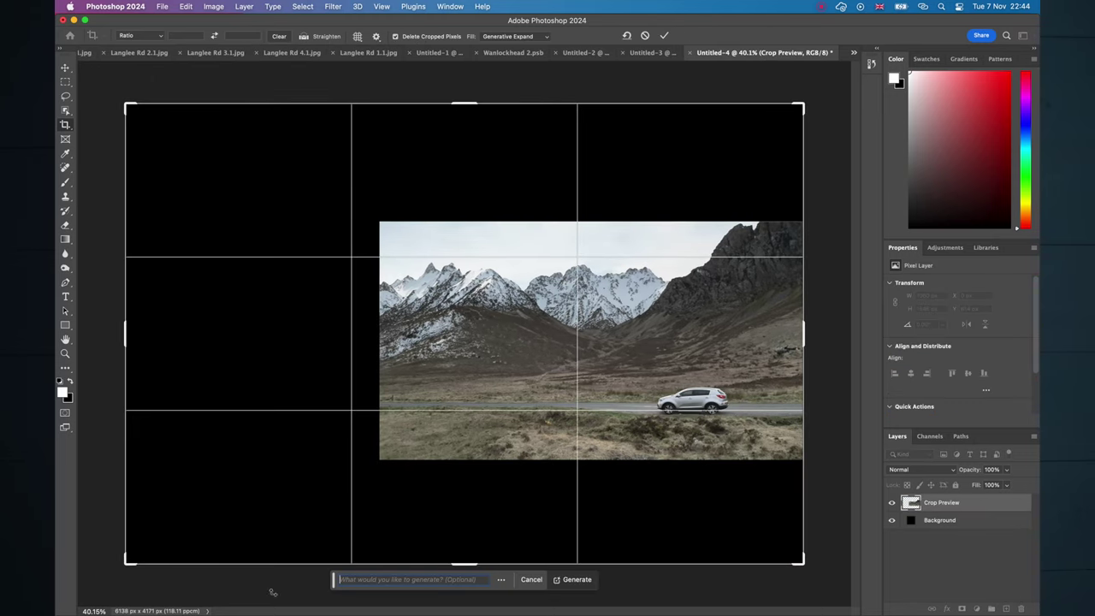
# Generative Expand the new sky and rocky foreground, keep variation 3, and hide the Glencoe 4 layer
pyautogui.click(573, 580)
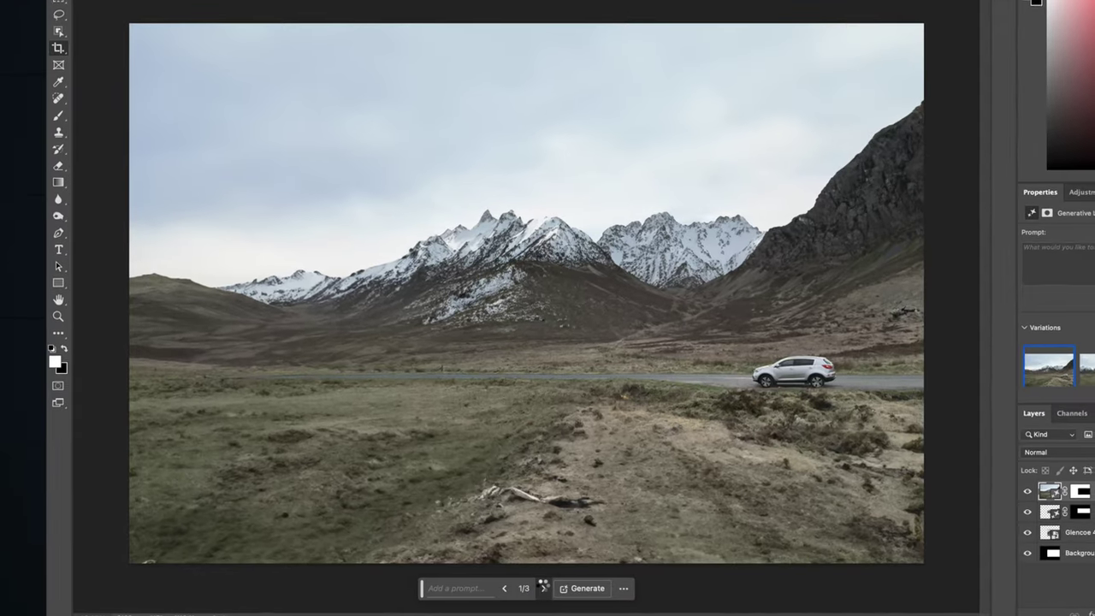
pyautogui.click(544, 586)
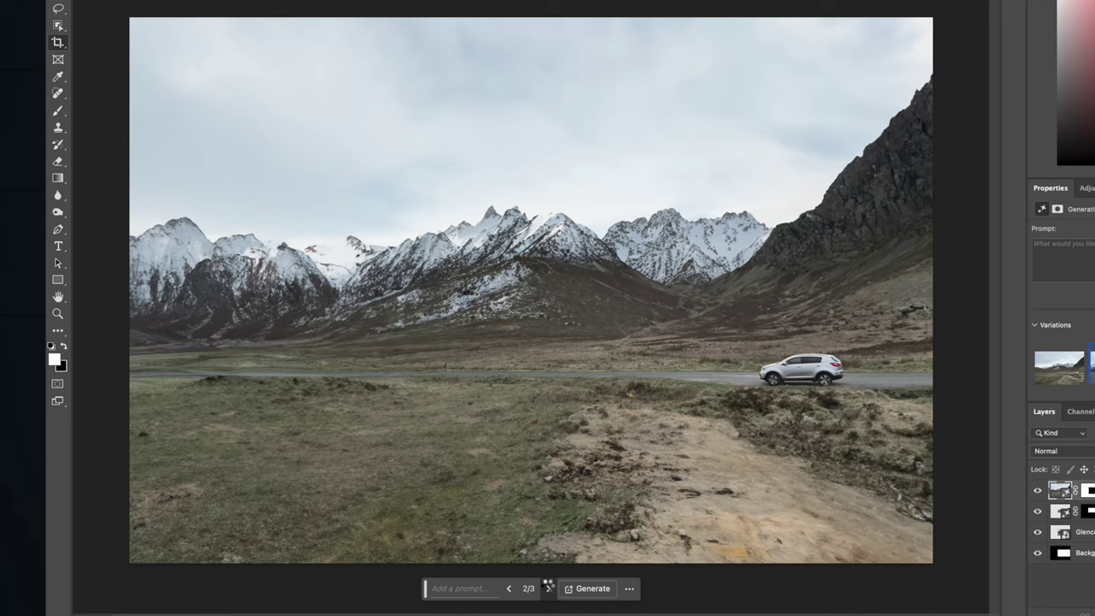
pyautogui.click(549, 588)
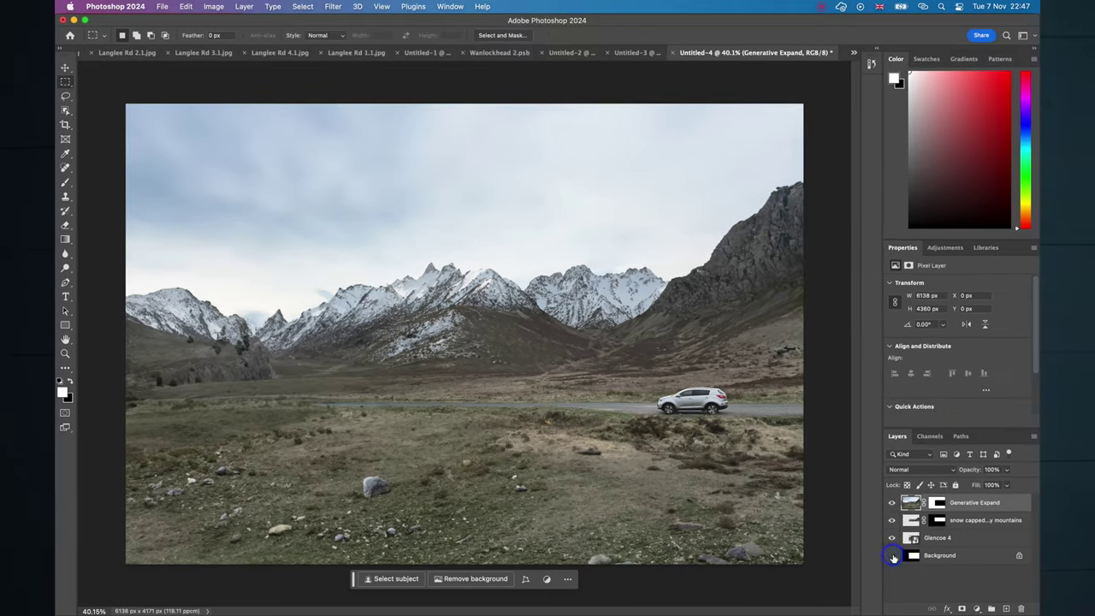
pyautogui.click(1038, 531)
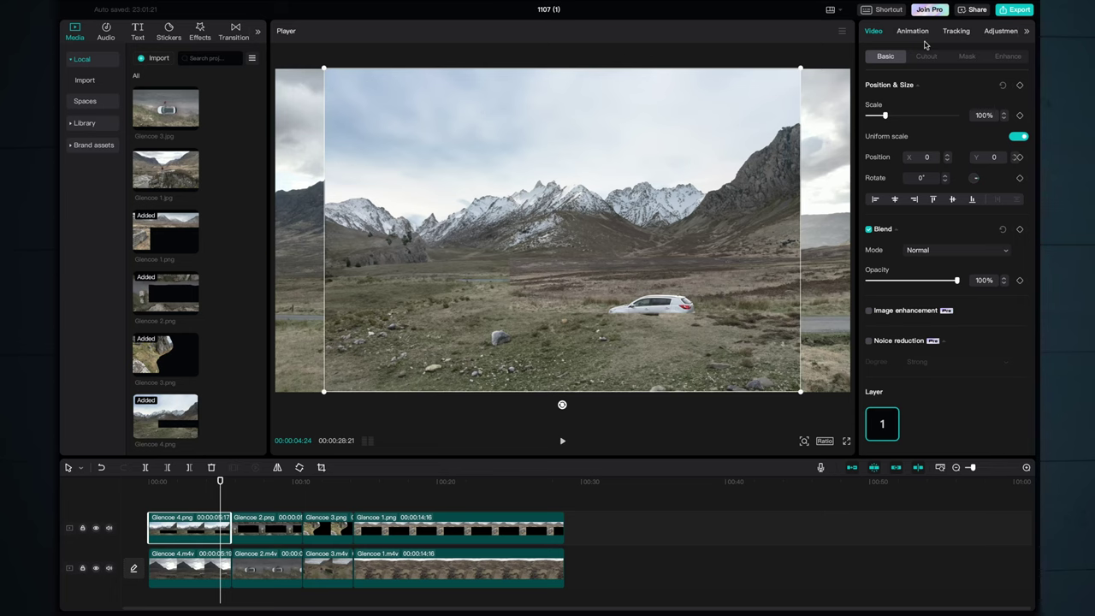
# Scale the cliff clip to 126% and Glencoe 4.m4v to 63%, moved right onto the painted road, then play
pyautogui.moveTo(885, 115); pyautogui.dragTo(890, 116)
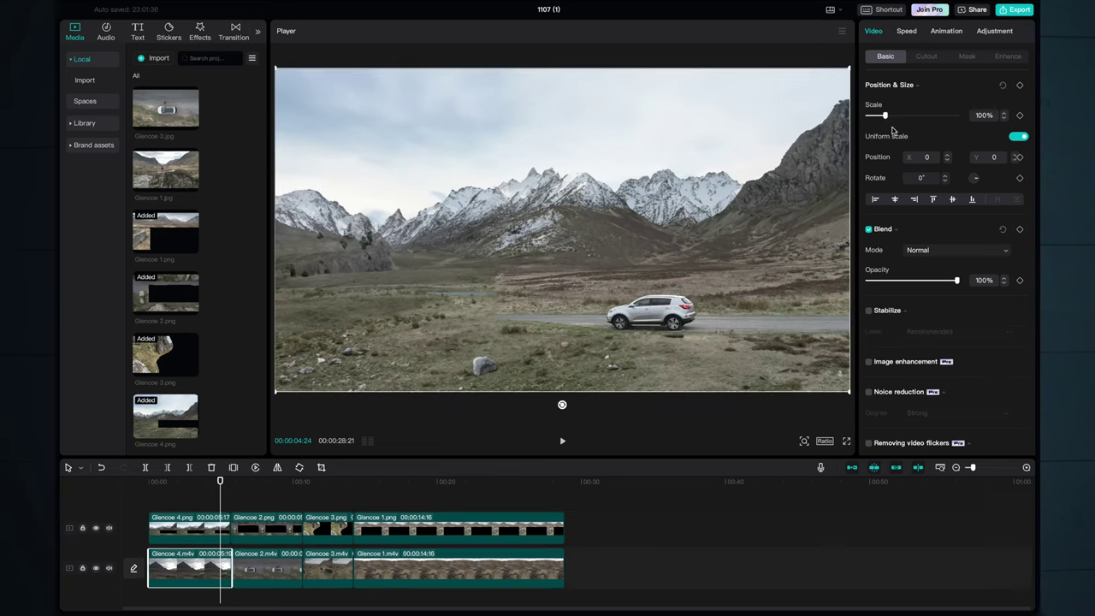
pyautogui.moveTo(890, 117); pyautogui.dragTo(880, 114)
pyautogui.moveTo(625, 287); pyautogui.dragTo(681, 295)
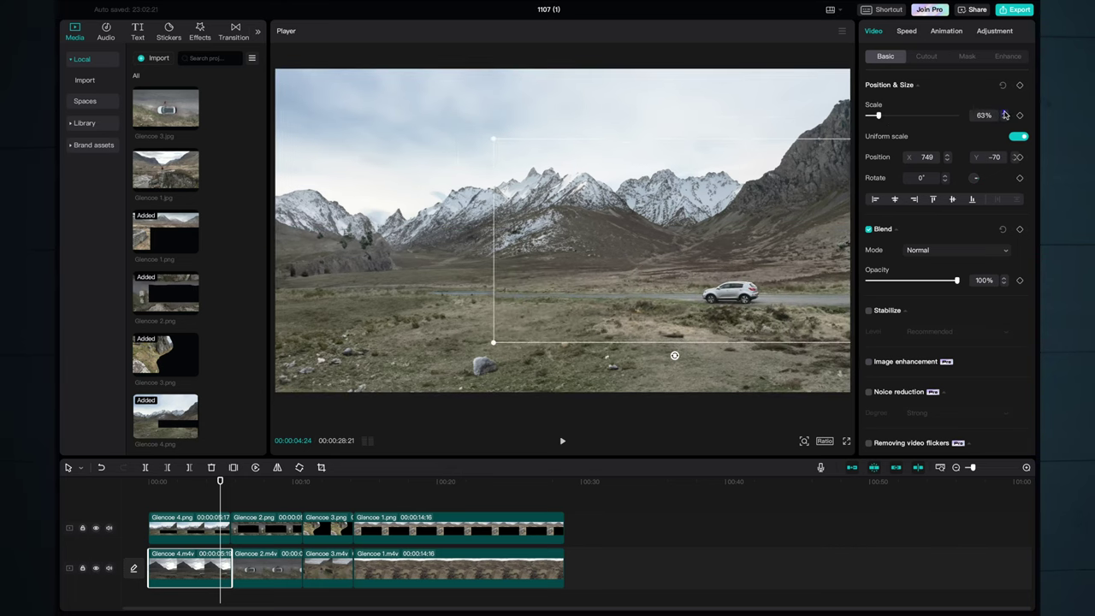
pyautogui.click(147, 520)
pyautogui.press('space')
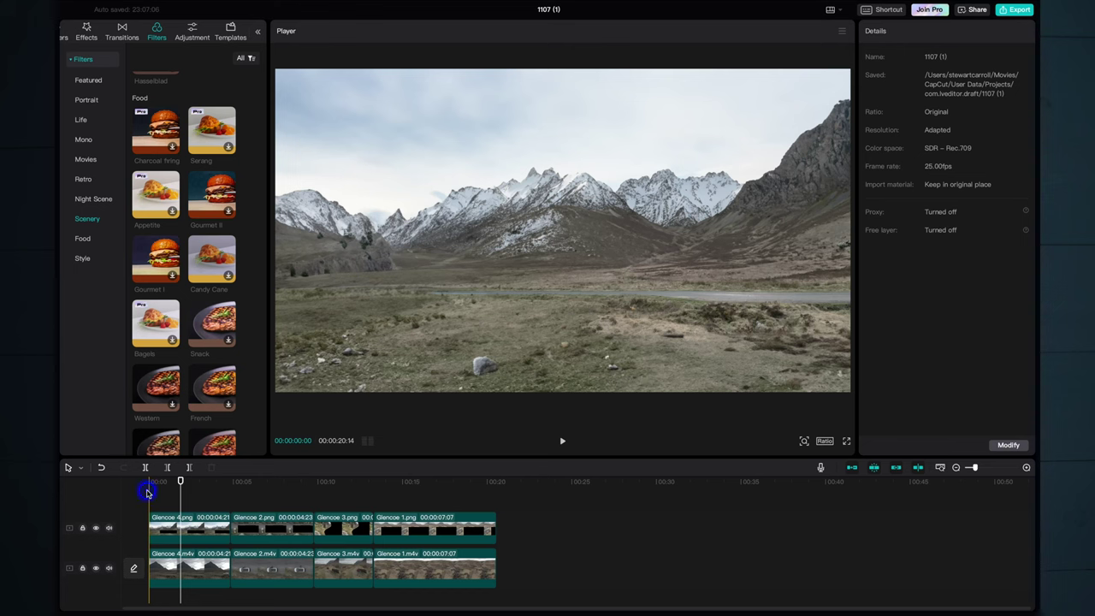
# Add a custom adjustment clip above the video tracks and raise its Saturation to 4
pyautogui.click(192, 31)
pyautogui.moveTo(161, 87); pyautogui.dragTo(176, 518)
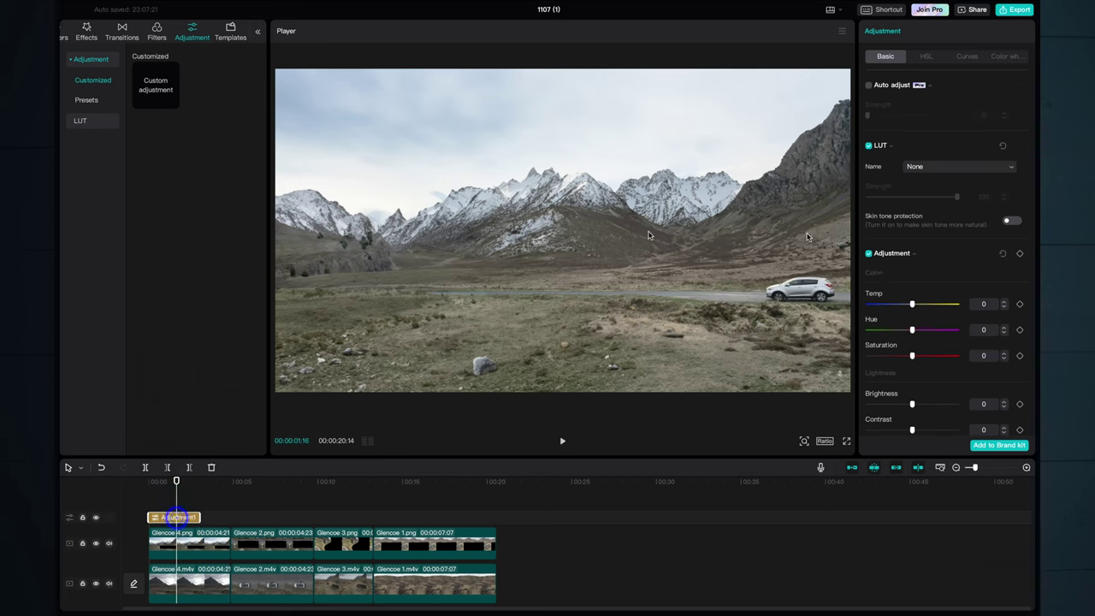
pyautogui.scroll(-1, 931, 263)
pyautogui.moveTo(912, 340); pyautogui.dragTo(917, 342)
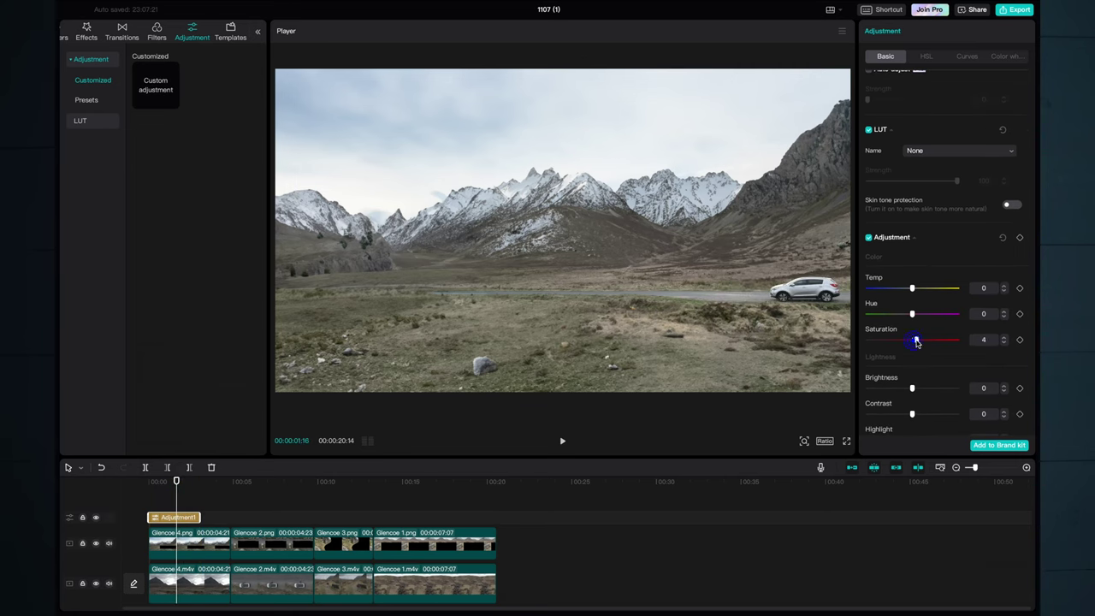
pyautogui.scroll(-1, 939, 341)
# Bend the Luma curve down to darken the image, then add the Crisp Air filter with reduced strength
pyautogui.click(967, 55)
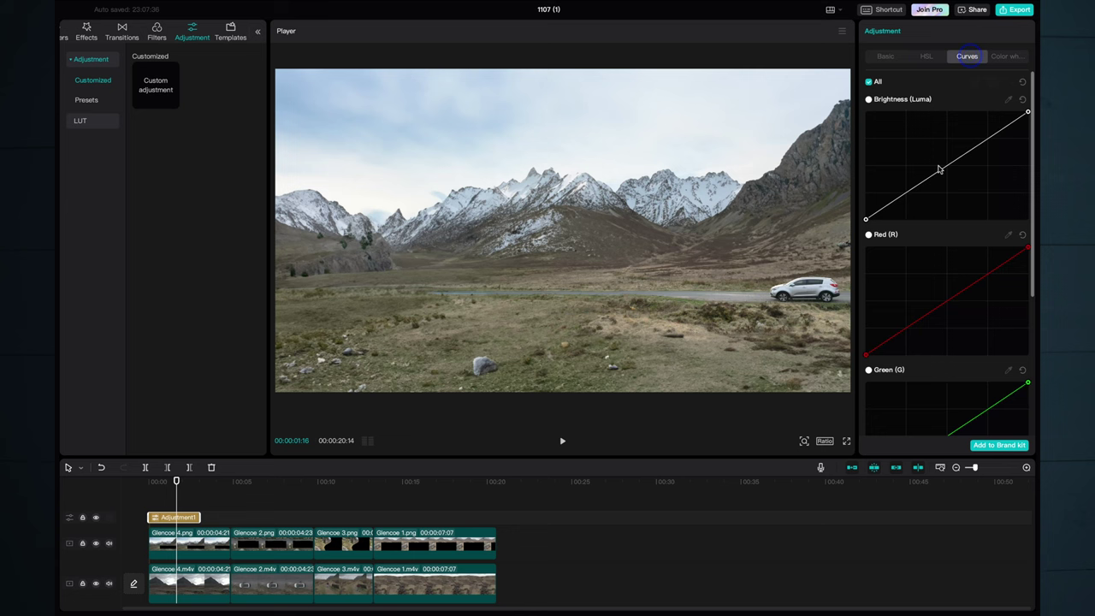
pyautogui.moveTo(939, 171); pyautogui.dragTo(946, 182)
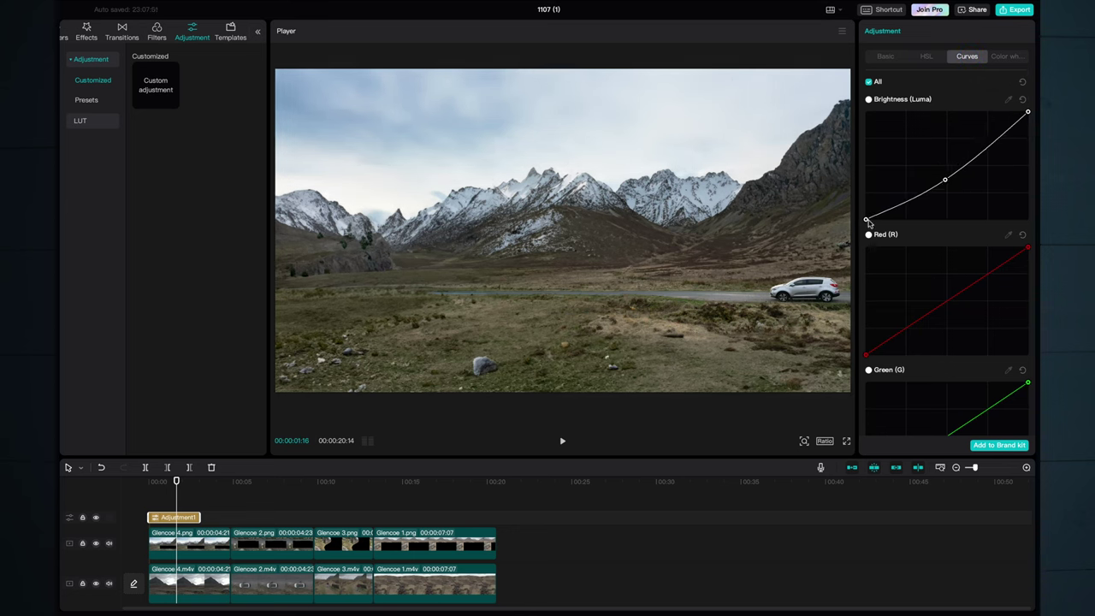
pyautogui.click(887, 208)
pyautogui.moveTo(1028, 112)
pyautogui.mouseDown()
pyautogui.moveTo(1006, 130)
pyautogui.moveTo(1023, 111)
pyautogui.moveTo(1024, 129)
pyautogui.moveTo(1029, 120)
pyautogui.mouseUp()
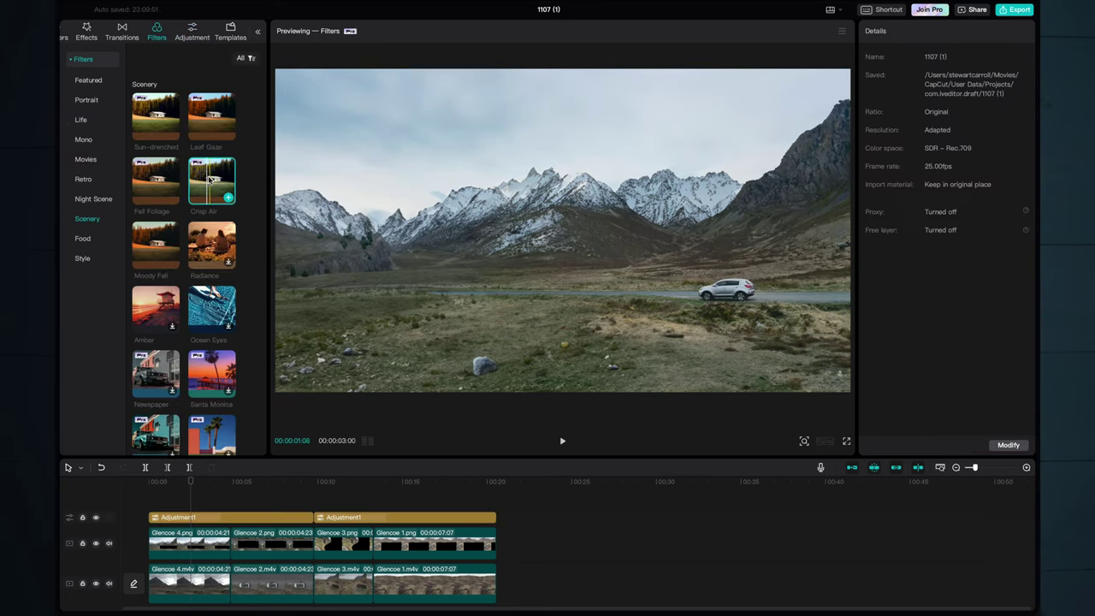
pyautogui.moveTo(212, 180); pyautogui.dragTo(496, 518)
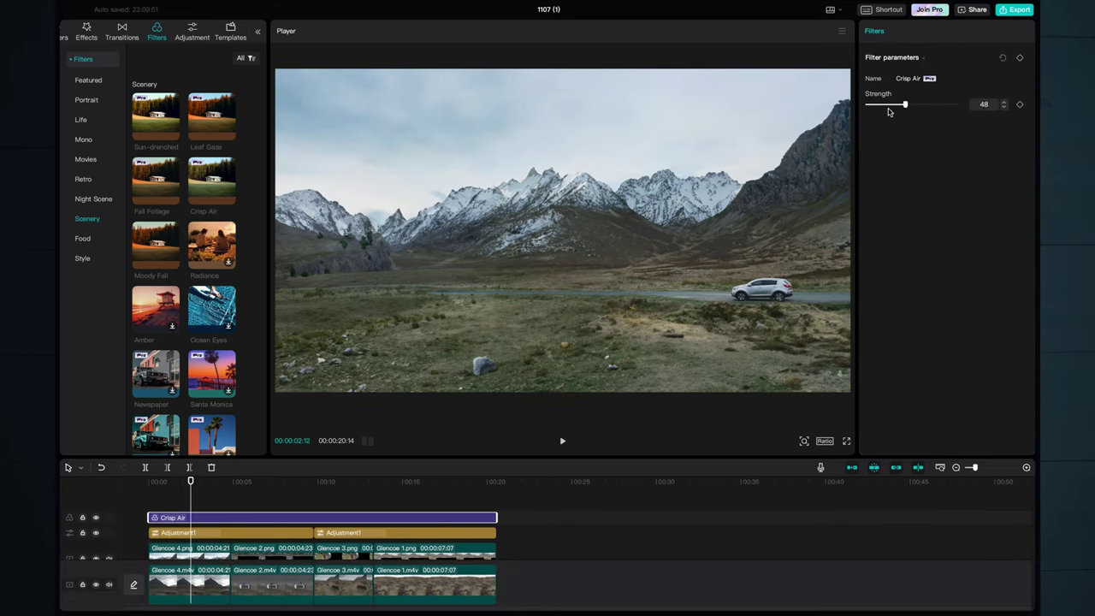
pyautogui.moveTo(889, 113); pyautogui.dragTo(910, 116)
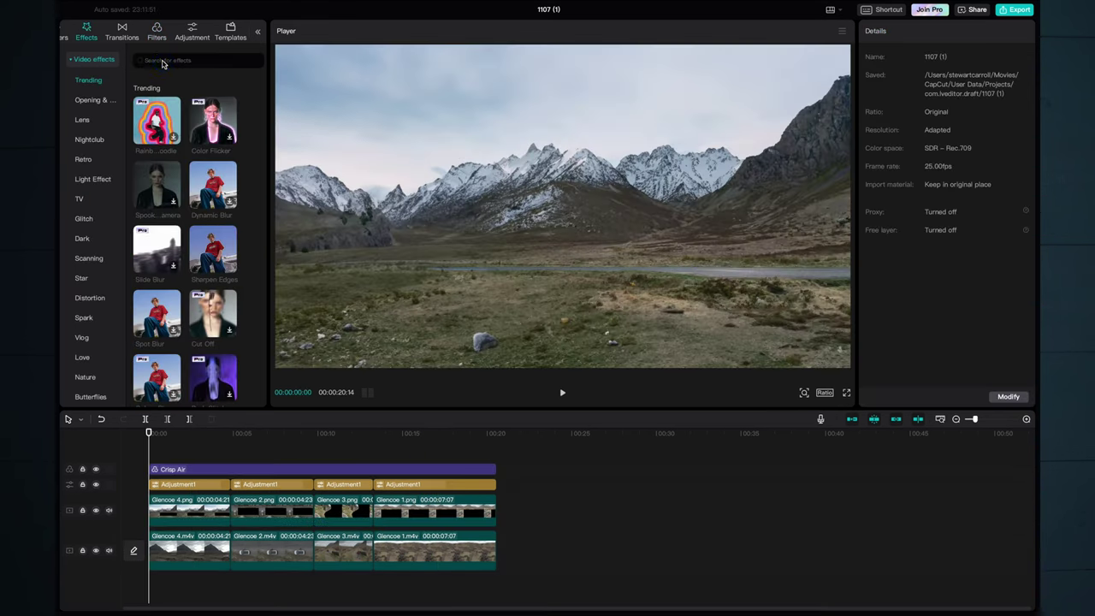
# Search effects for 'Noise', add it to the timeline and play back to check the grain
pyautogui.write('oise')
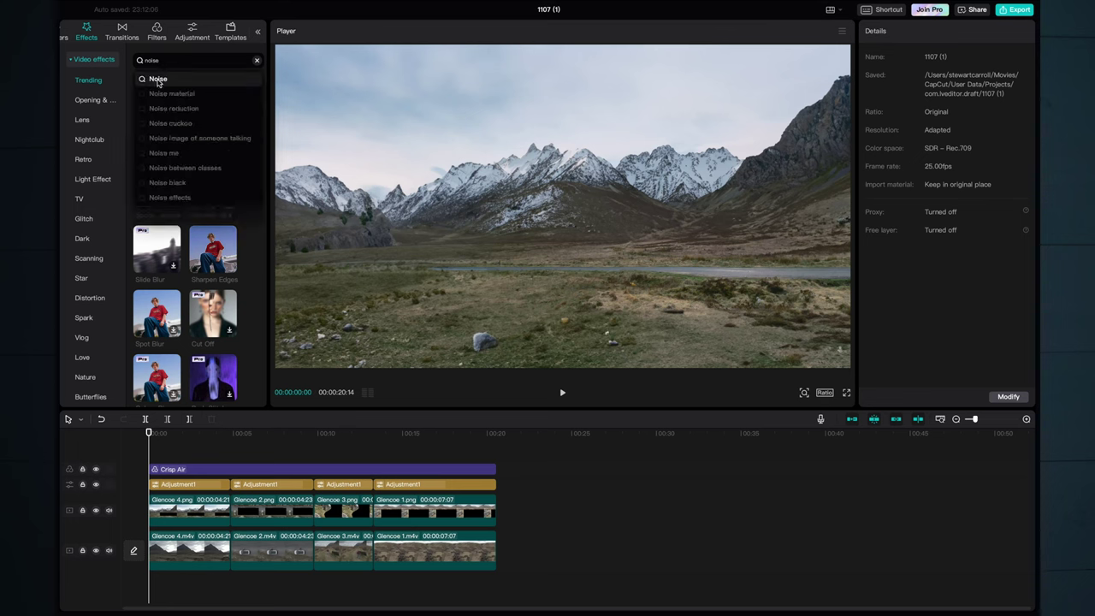
pyautogui.click(157, 80)
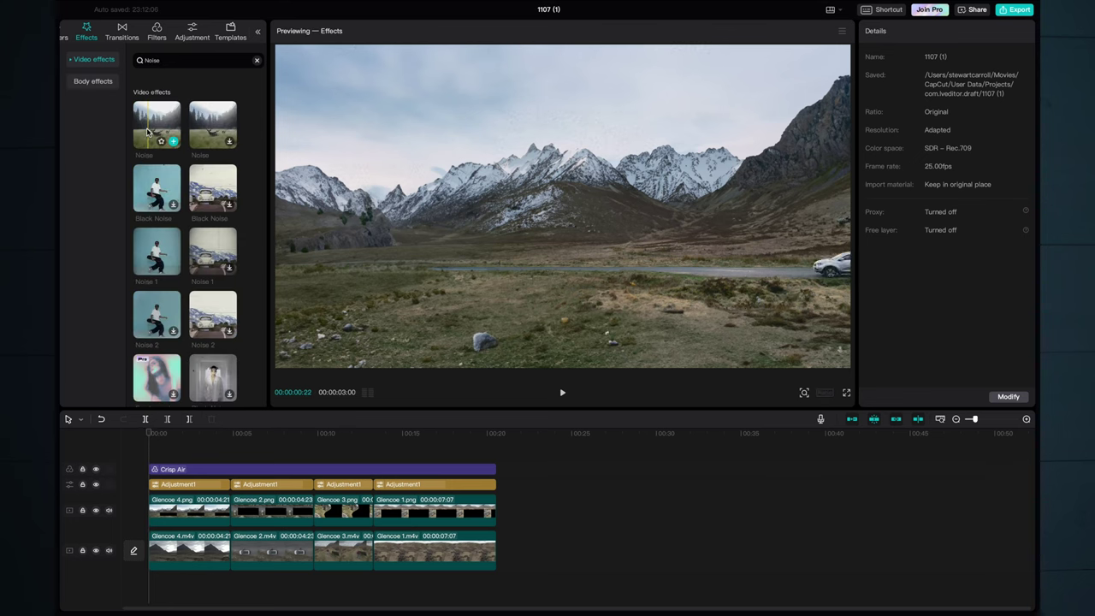
pyautogui.moveTo(152, 124); pyautogui.dragTo(171, 469)
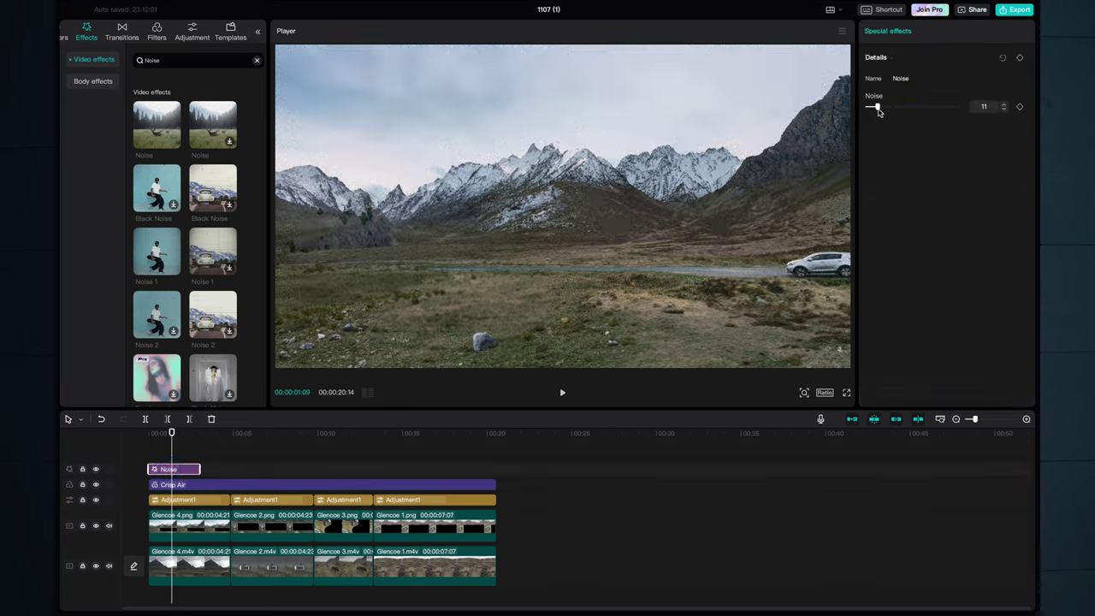
pyautogui.click(152, 433)
pyautogui.press('space')
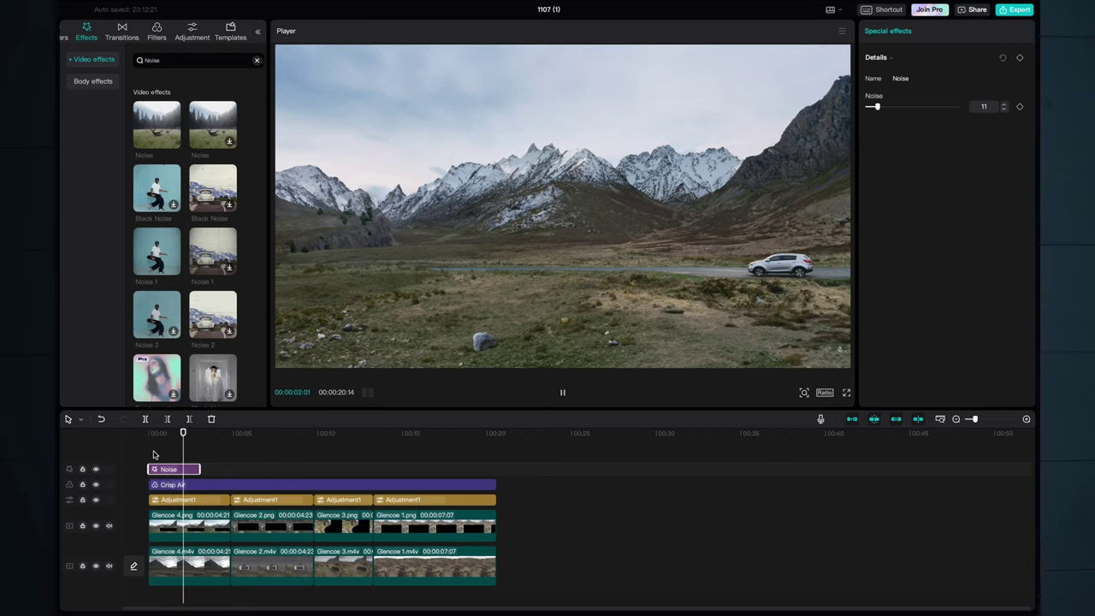
# Stretch the Noise effect across the whole timeline and set the Adjustment2 vignette to 10
pyautogui.moveTo(201, 468); pyautogui.dragTo(497, 469)
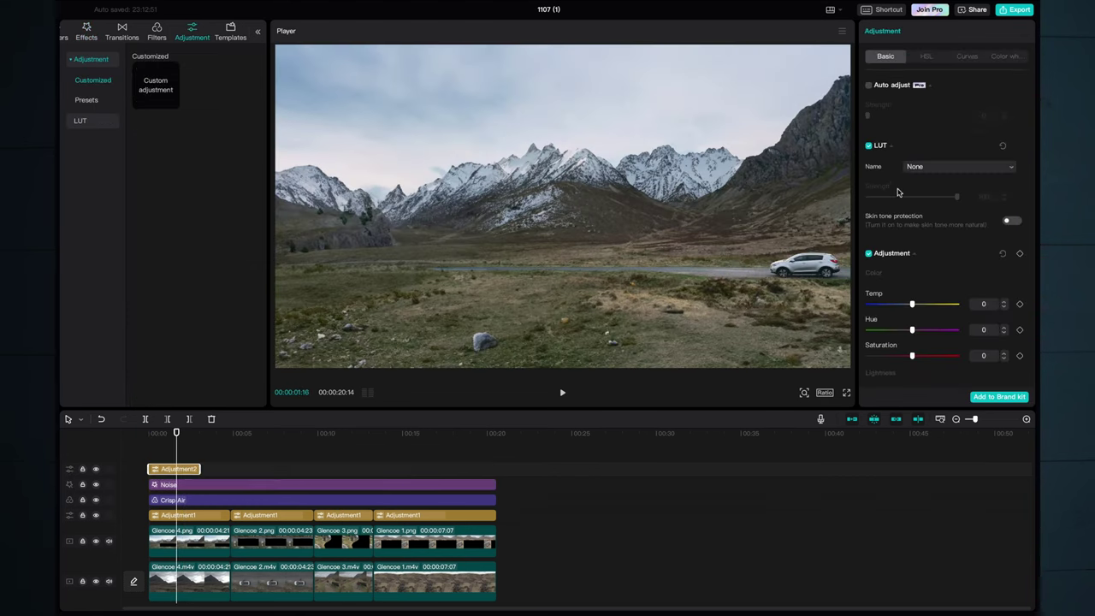
pyautogui.scroll(-5, 897, 193)
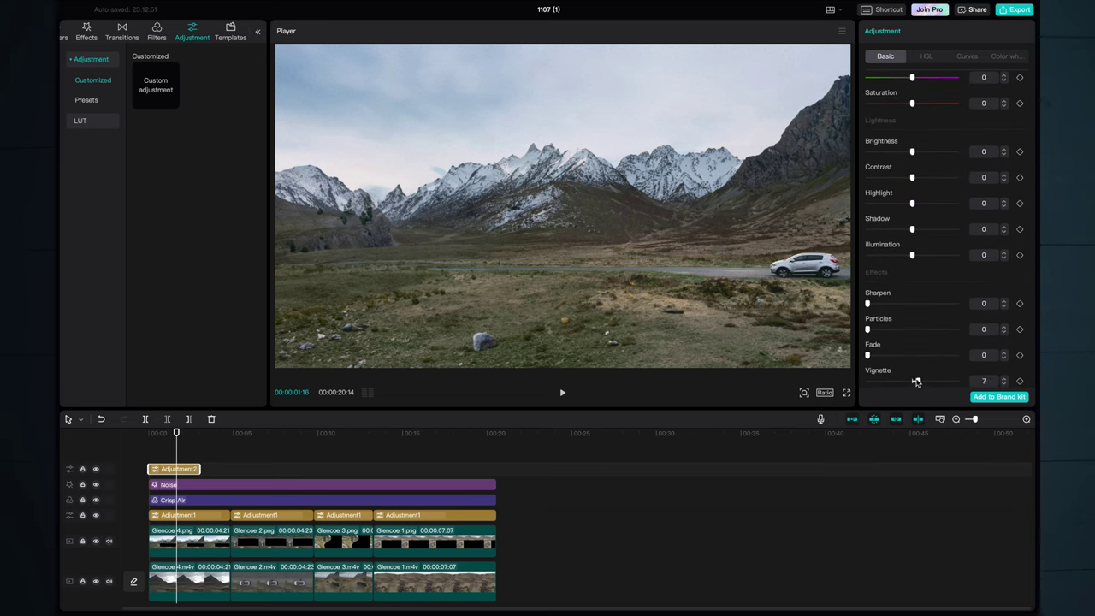
pyautogui.moveTo(916, 382); pyautogui.dragTo(918, 382)
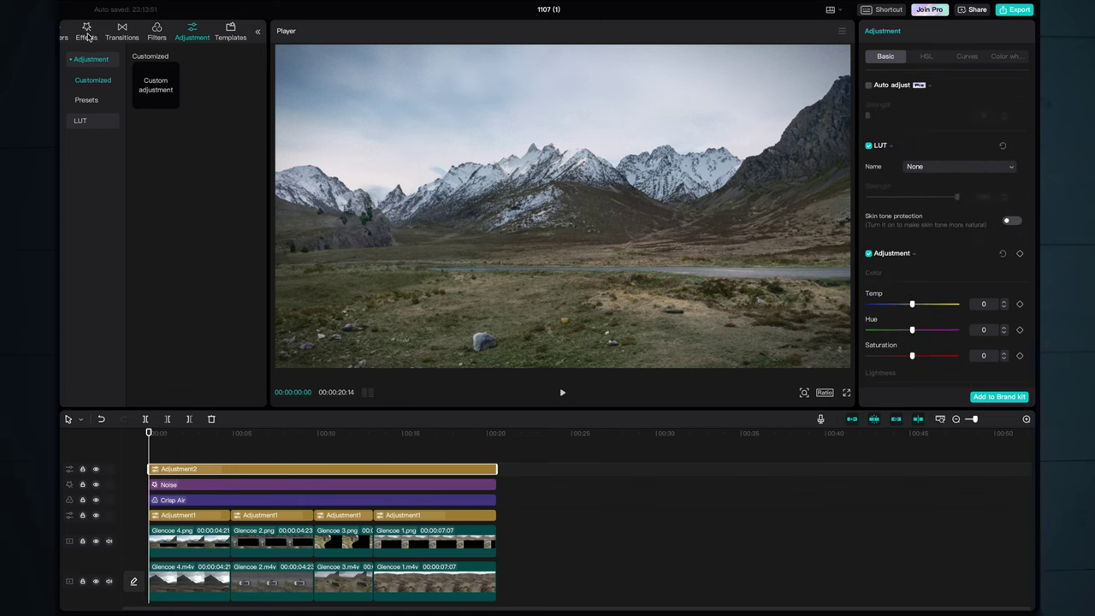
# Search effects for 'filmstrip', add the Movie letterbox effect to the timeline and play it back
pyautogui.click(87, 36)
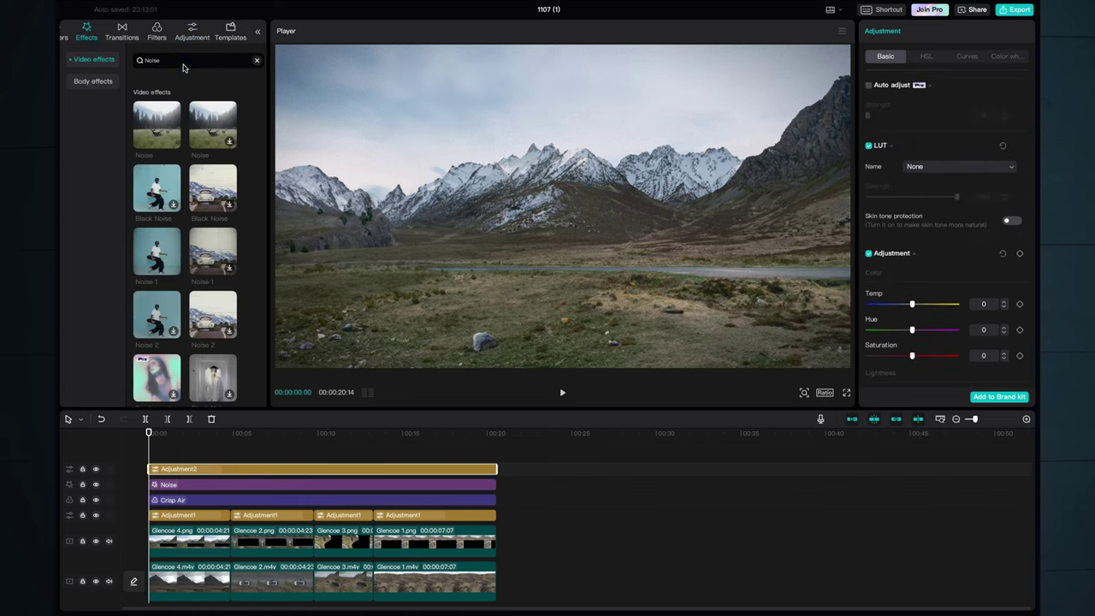
pyautogui.click(183, 63)
pyautogui.write('filmstrip')
pyautogui.press('Return')
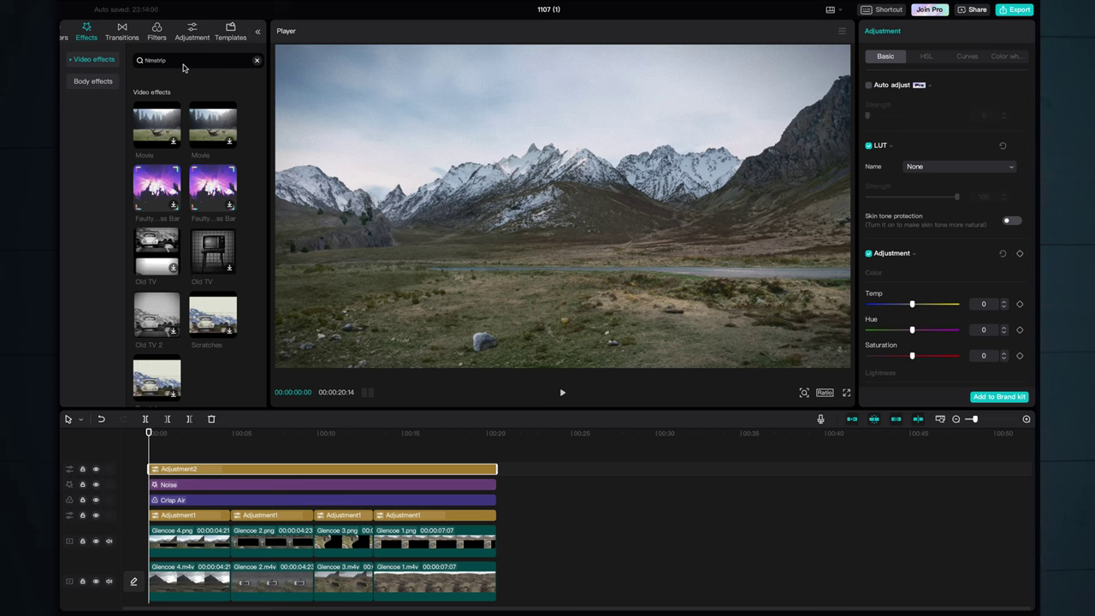
pyautogui.click(155, 124)
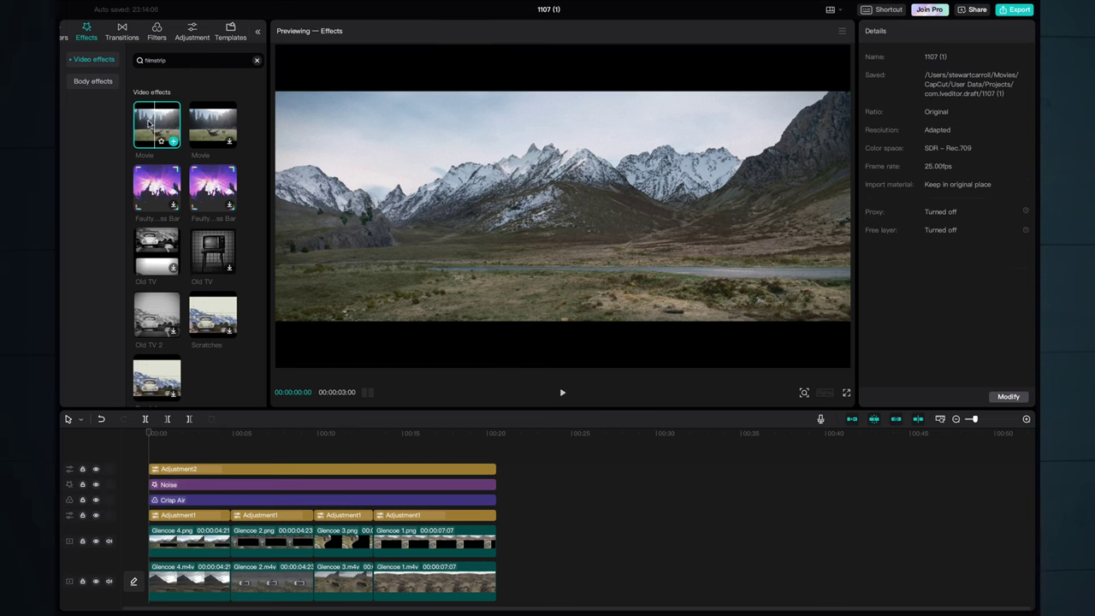
pyautogui.click(173, 141)
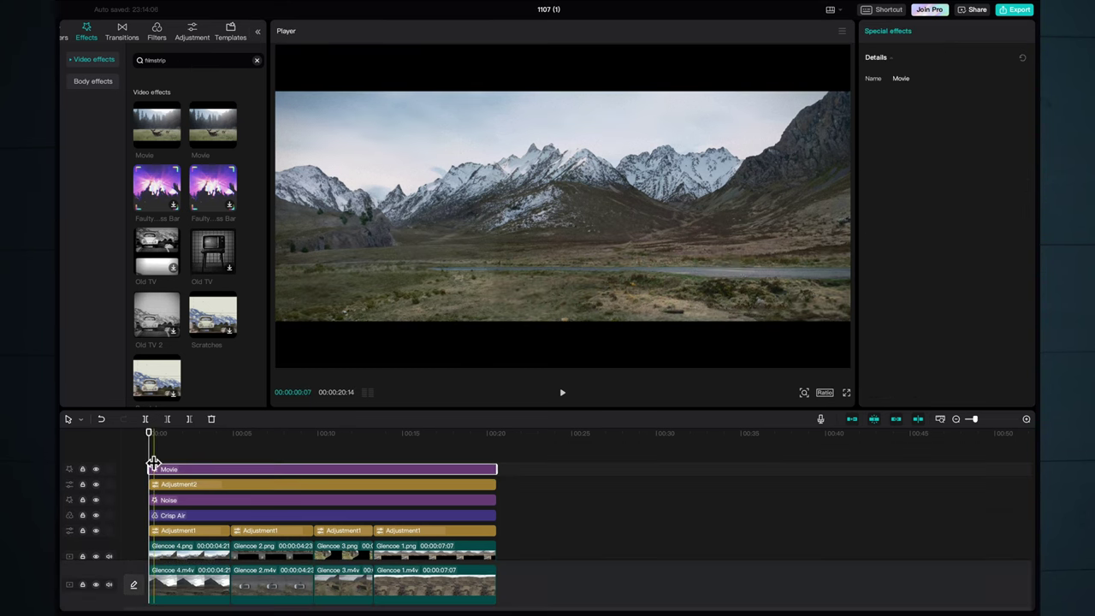
pyautogui.press('space')
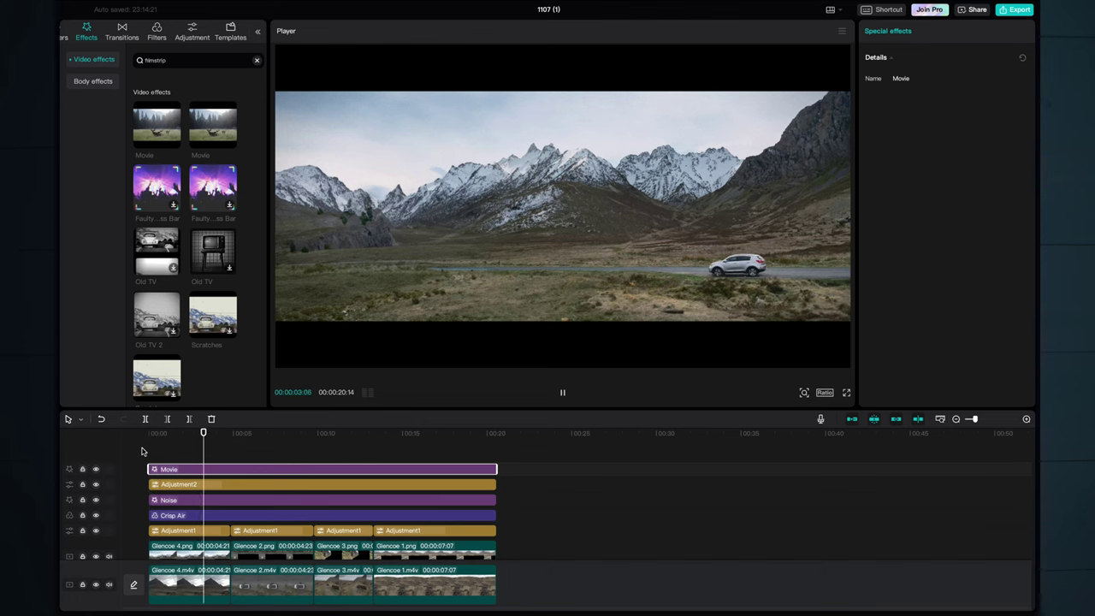
# Combine Glencoe 4.m4v and Glencoe 4.png into one compound clip
pyautogui.click(177, 572)
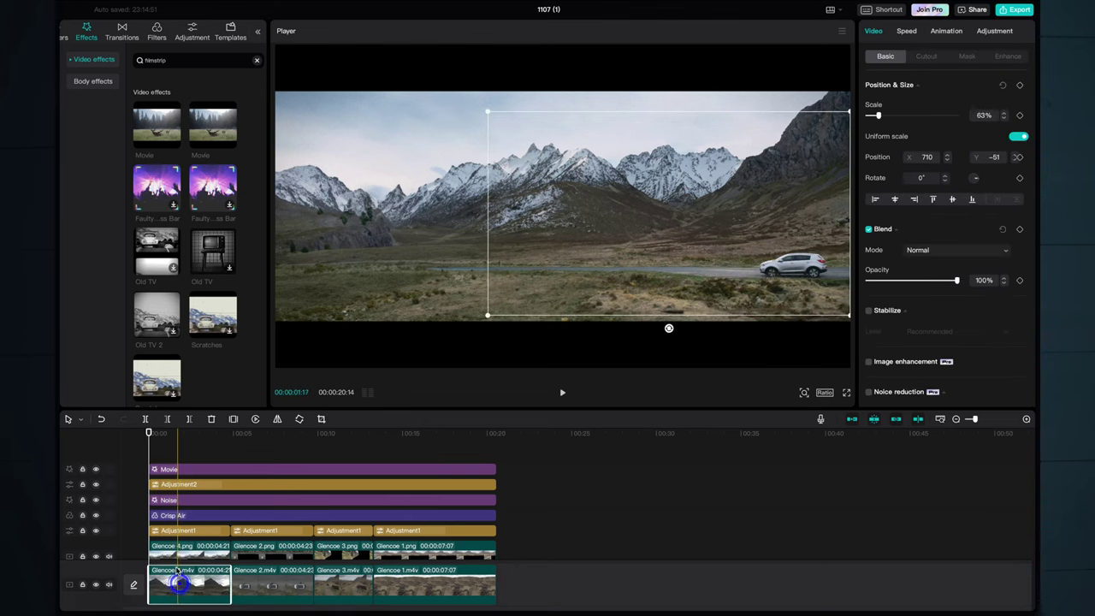
pyautogui.scroll(-2, 176, 568)
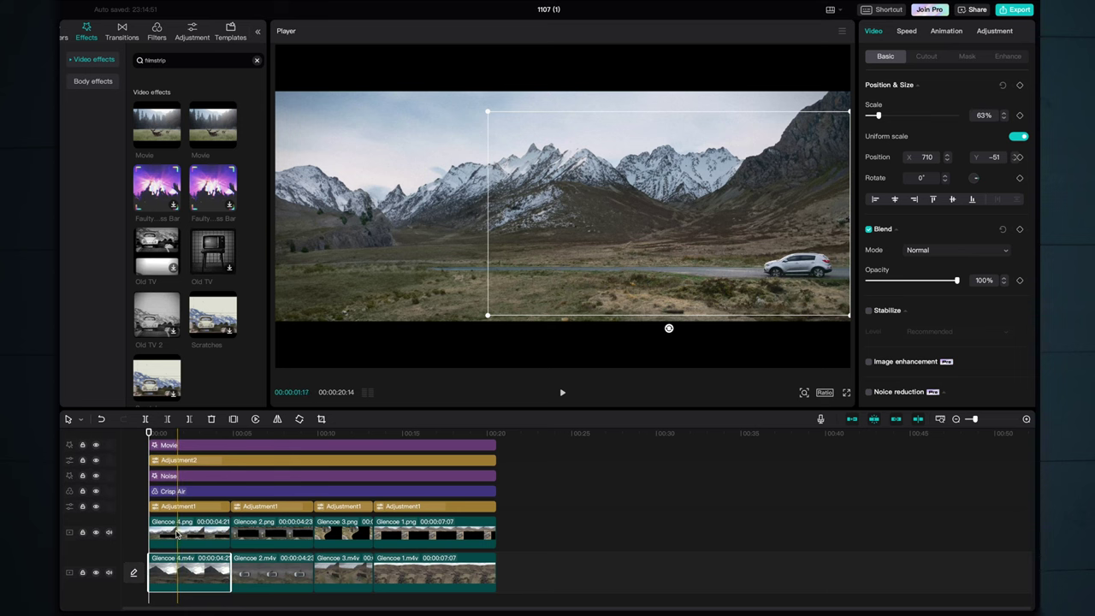
pyautogui.keyDown('ctrl'); pyautogui.click(177, 532); pyautogui.keyUp('ctrl')
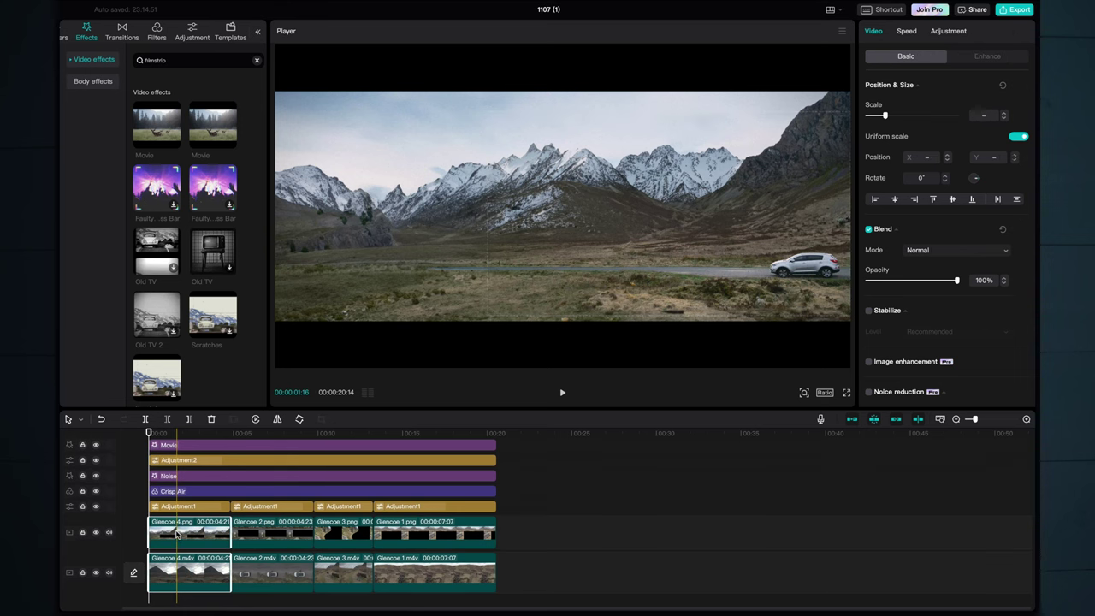
pyautogui.rightClick(177, 534)
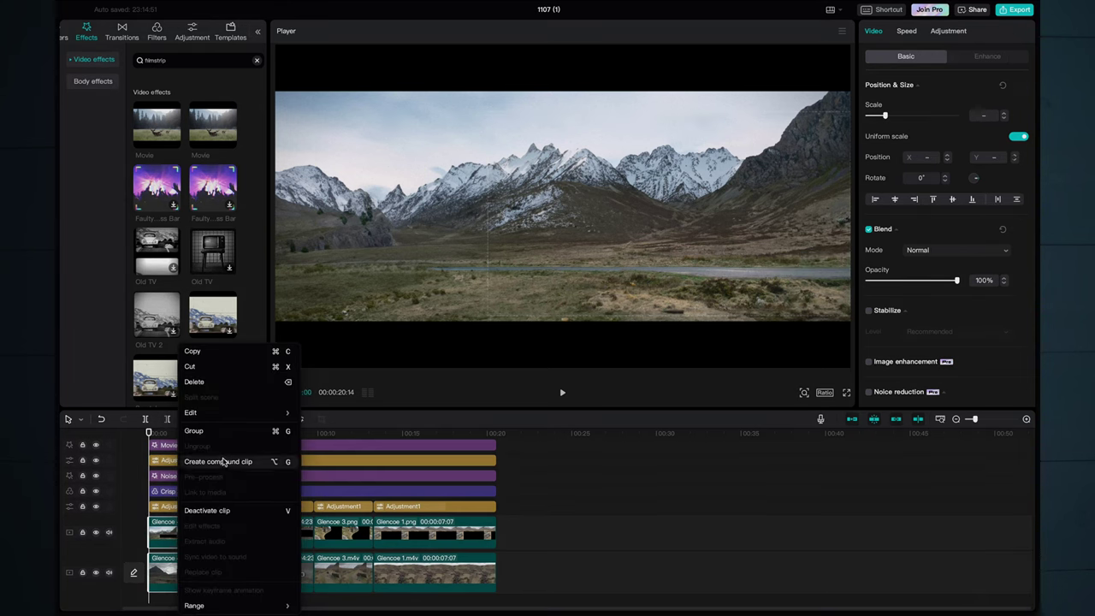
pyautogui.click(224, 463)
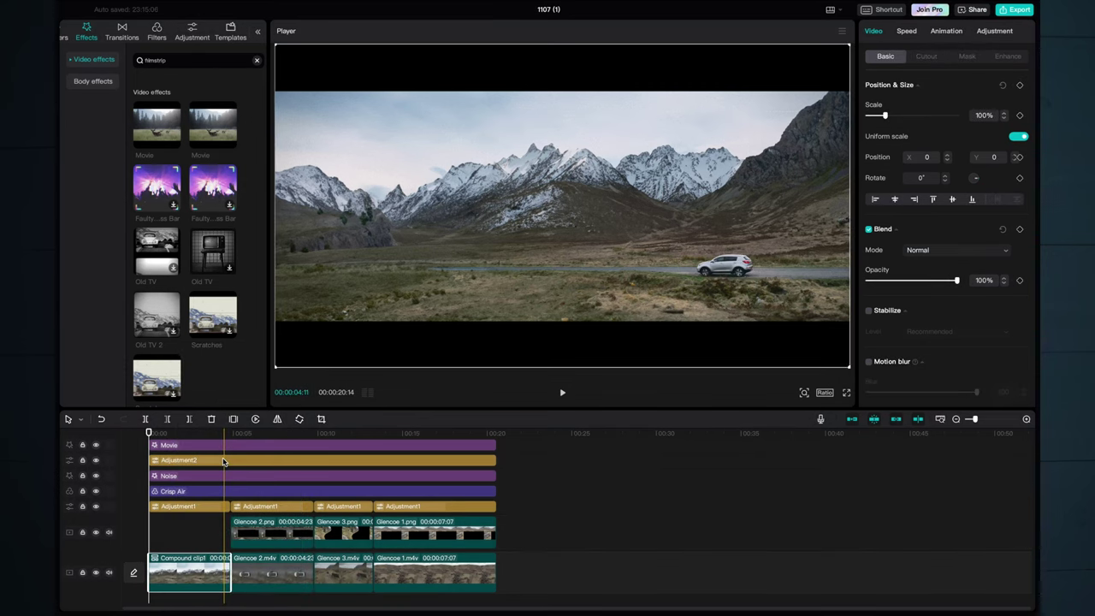
# Keyframe the compound clip's vertical position for an upward camera move and preview it
pyautogui.moveTo(683, 190); pyautogui.dragTo(683, 225)
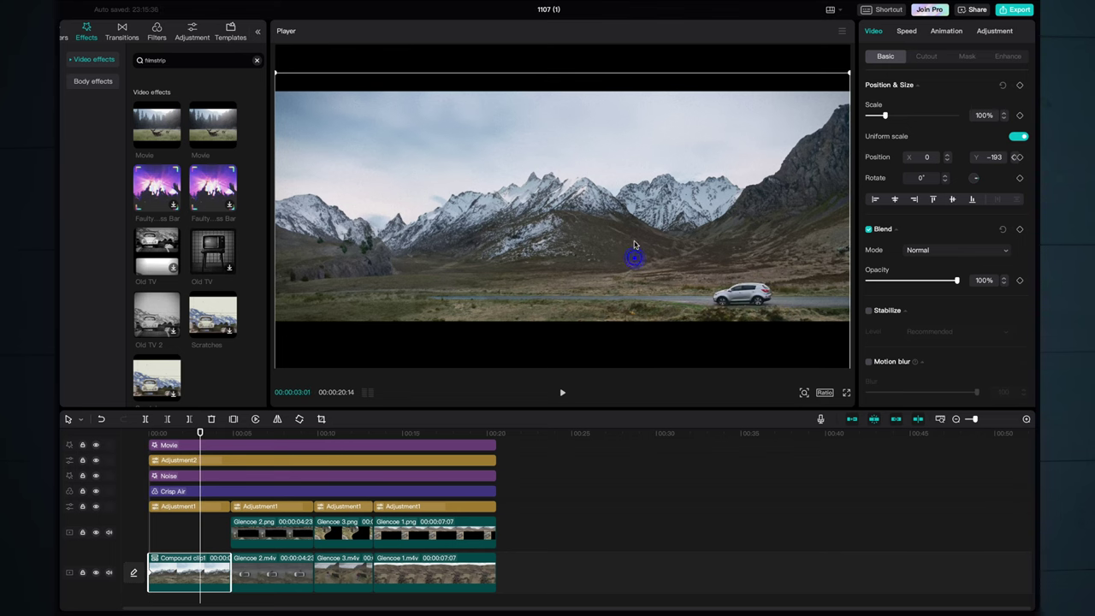
pyautogui.moveTo(633, 257); pyautogui.dragTo(636, 227)
pyautogui.press('space')
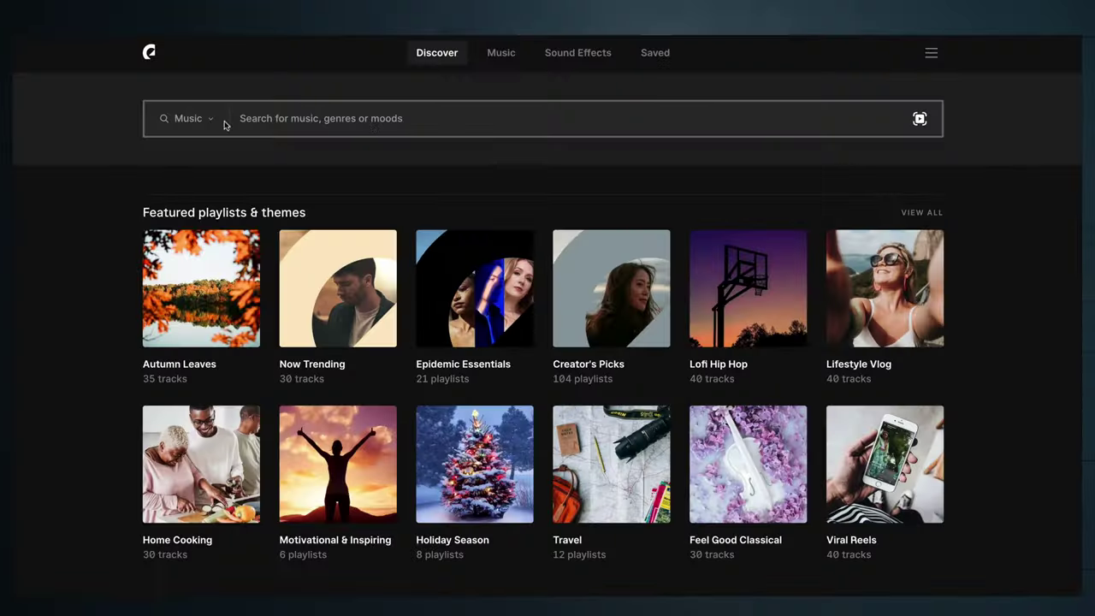
# Search music for 'scotland' and preview the Fields of Scotland track
pyautogui.click(316, 127)
pyautogui.write('s')
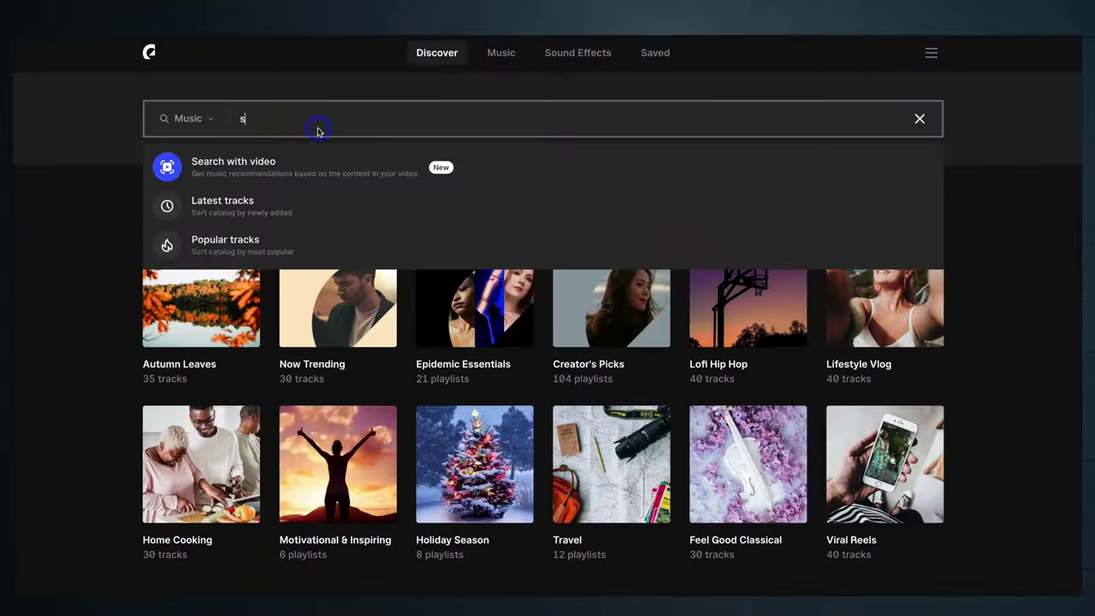
pyautogui.write('cotland')
pyautogui.press('Return')
pyautogui.scroll(-3, 303, 313)
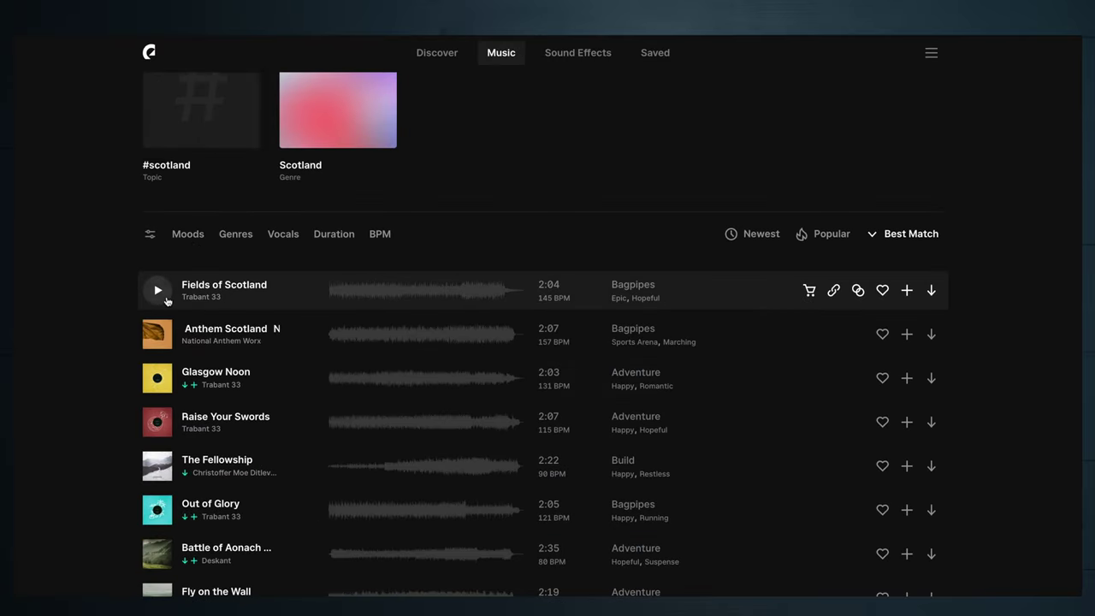
pyautogui.click(158, 290)
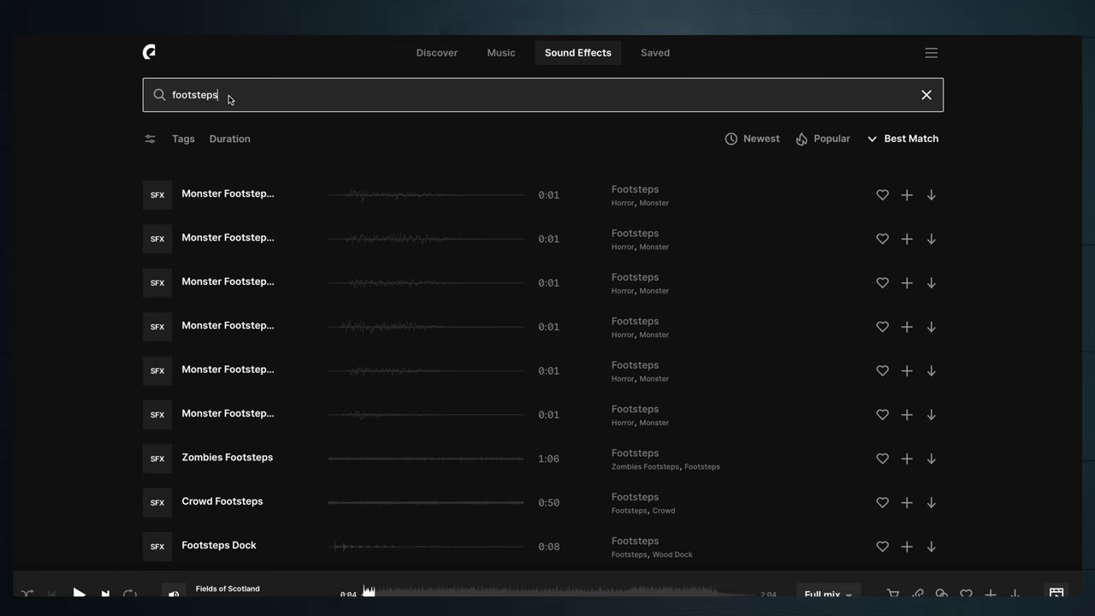
# Search sound effects for 'gravel' and preview Footsteps Gravel 1
pyautogui.write('gravel')
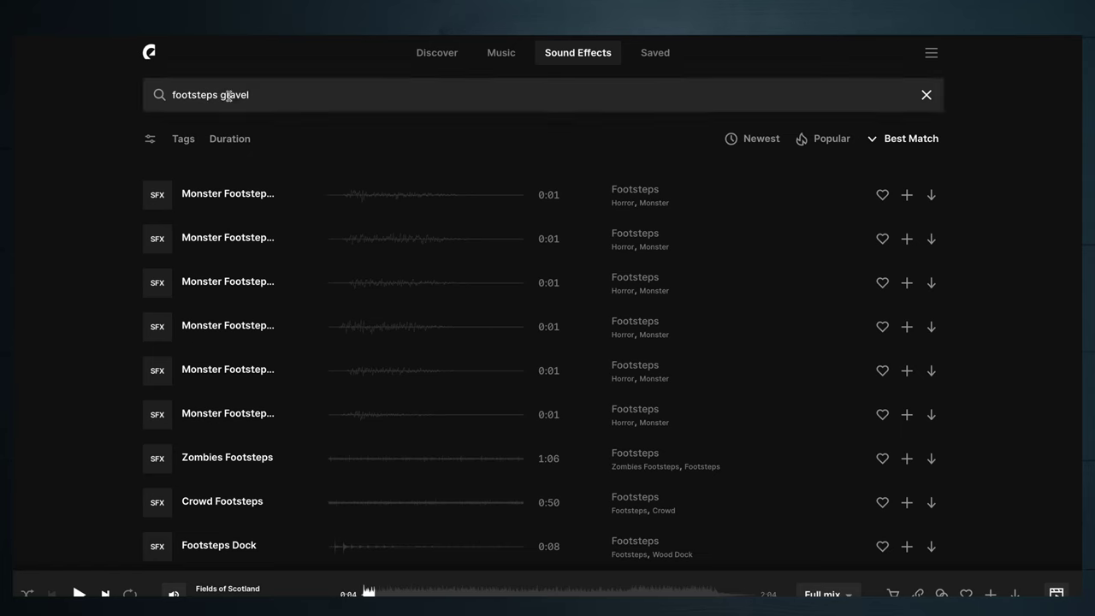
pyautogui.press('Return')
pyautogui.click(163, 195)
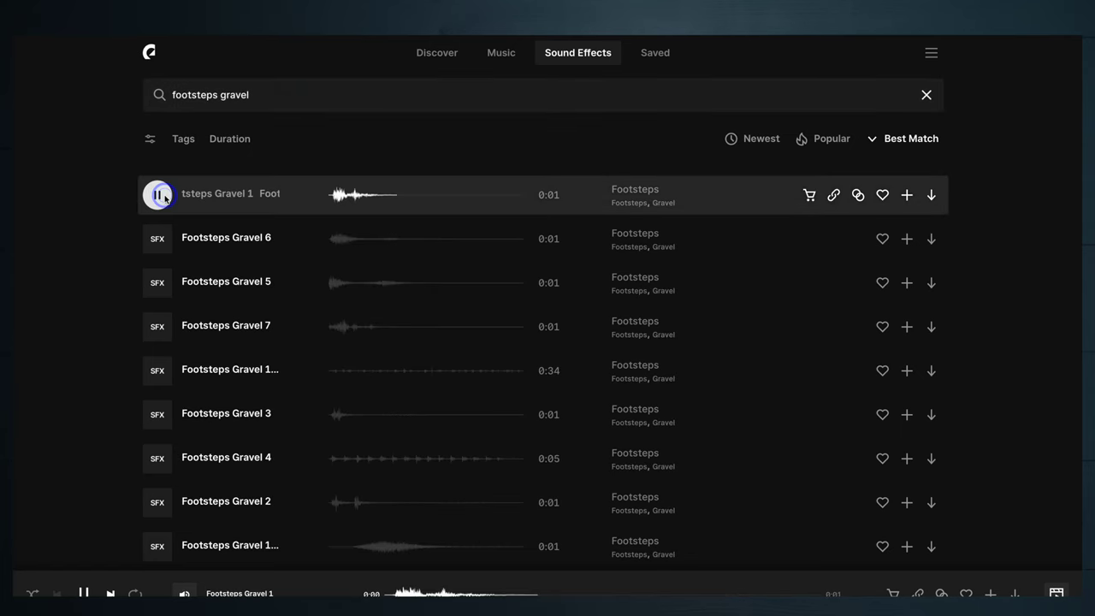